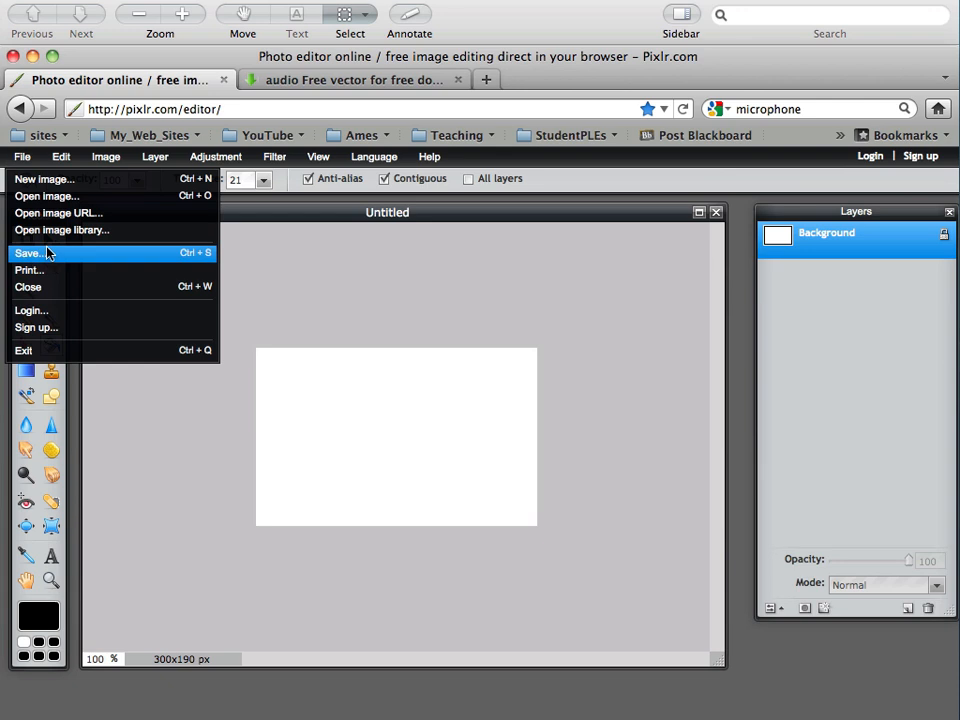
- Open PLE_Masthead_Background_04.jpg from the work_files folder and move its window below the blank canvas
left_click(32, 196)
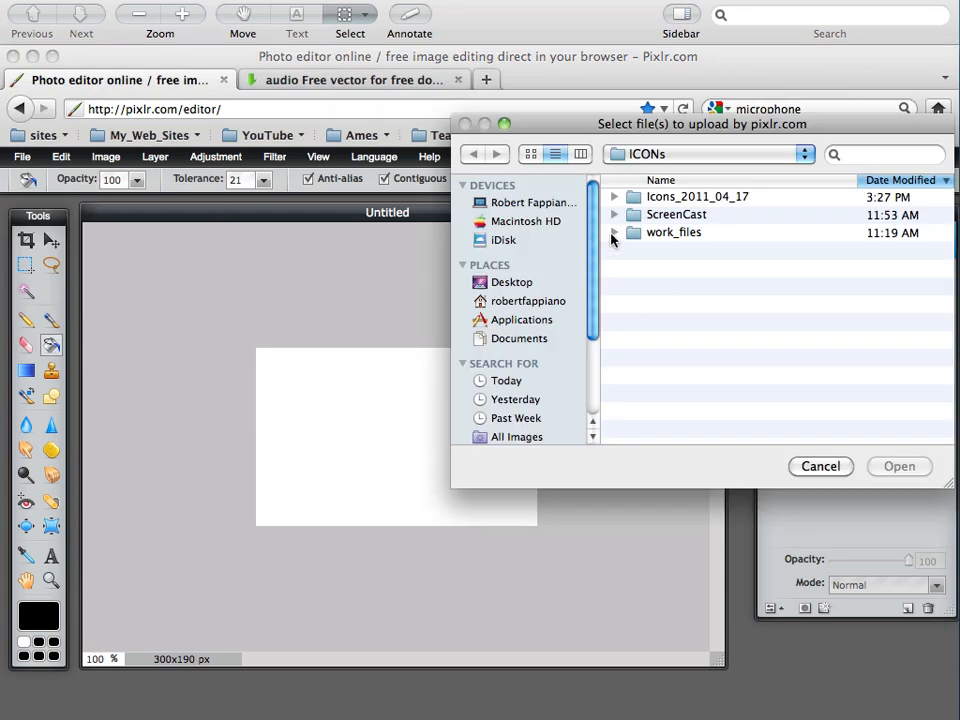
left_click(614, 233)
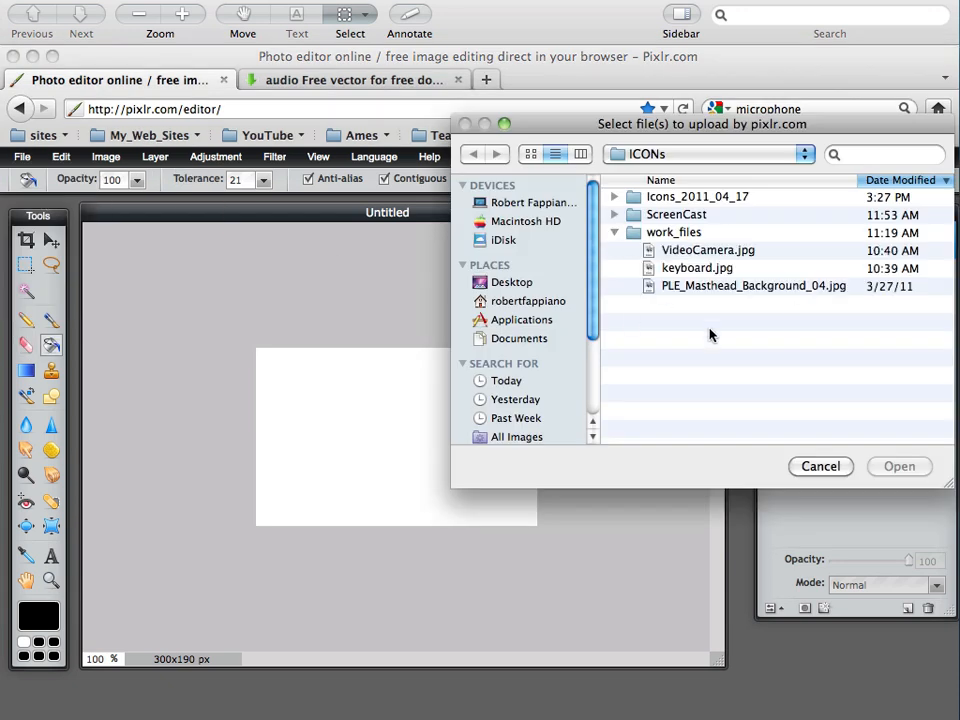
left_click(655, 289)
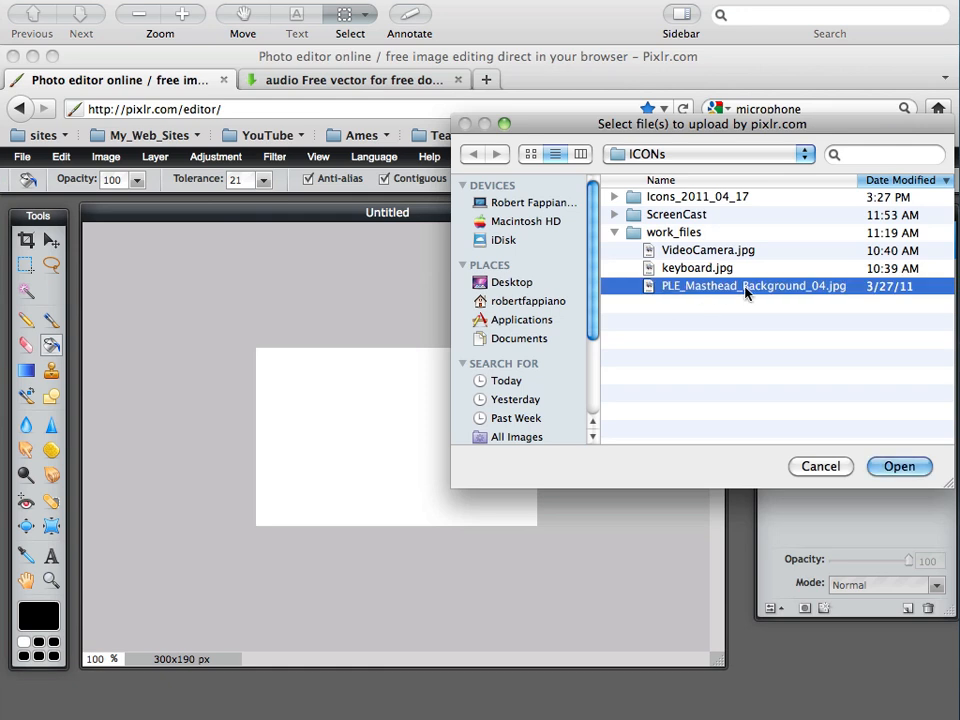
left_click(900, 467)
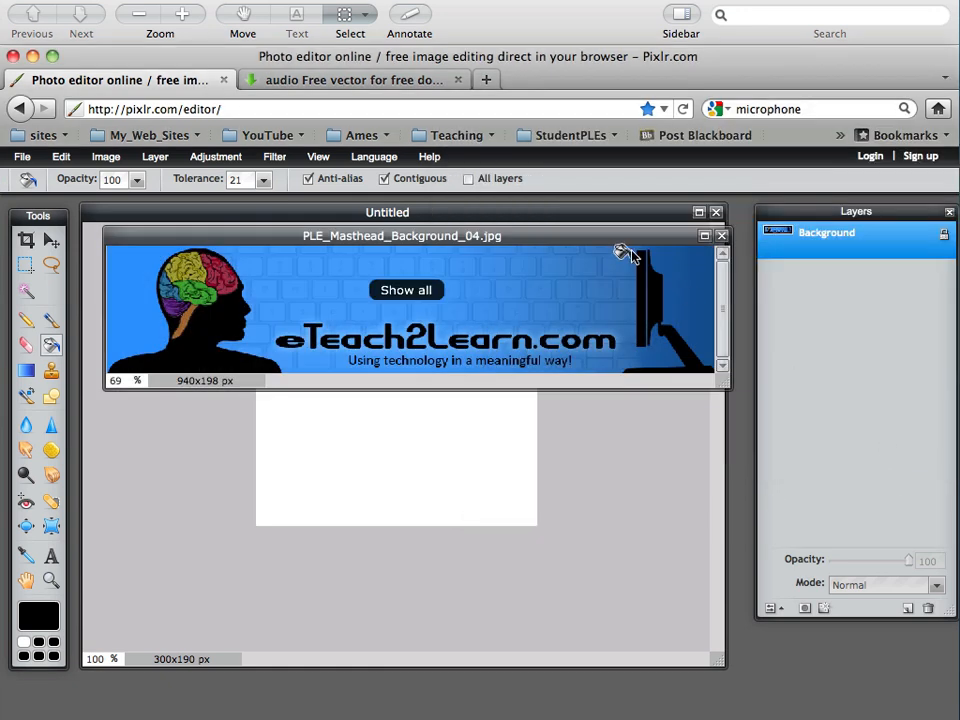
left_click_drag(621, 240, 656, 572)
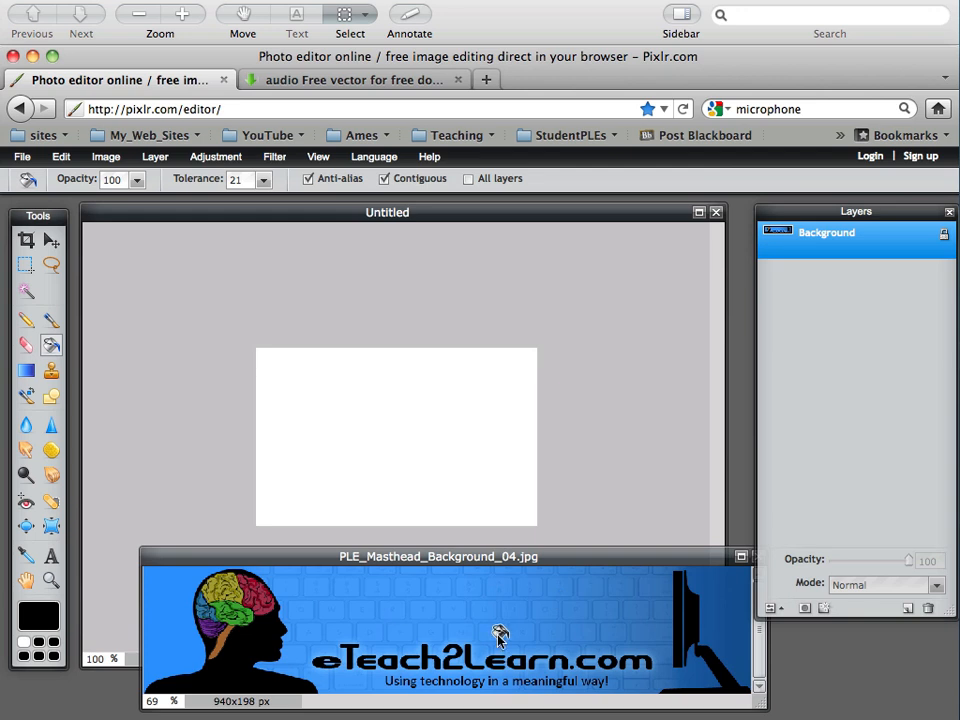
- Open keyboard.jpg from the work_files folder and move its window down over the lower part of the workspace
left_click(21, 157)
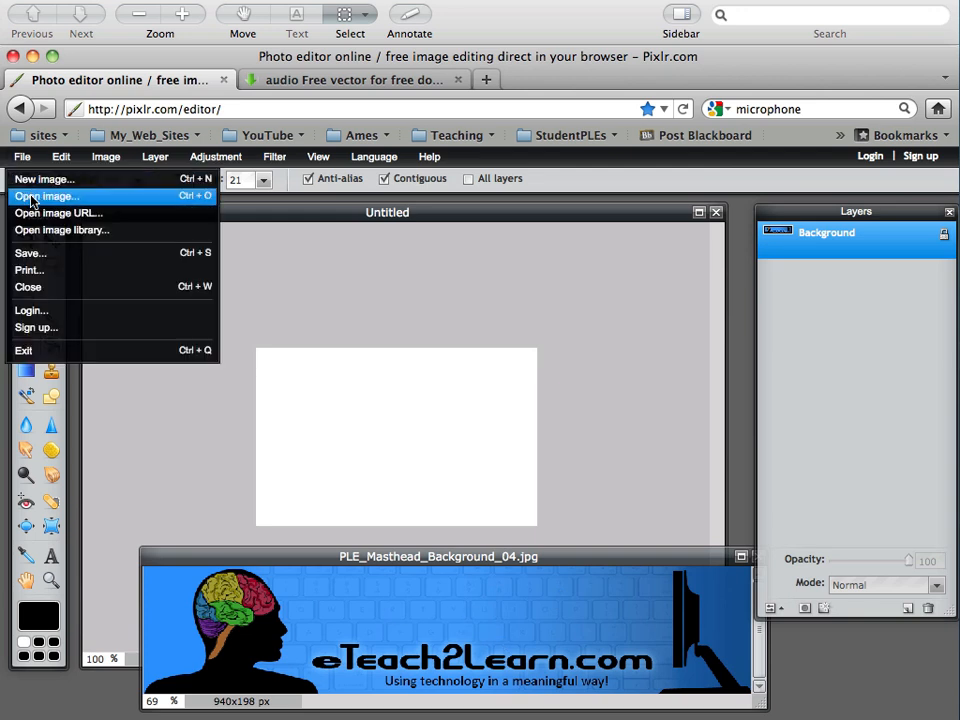
left_click(33, 197)
left_click(648, 232)
double_click(648, 232)
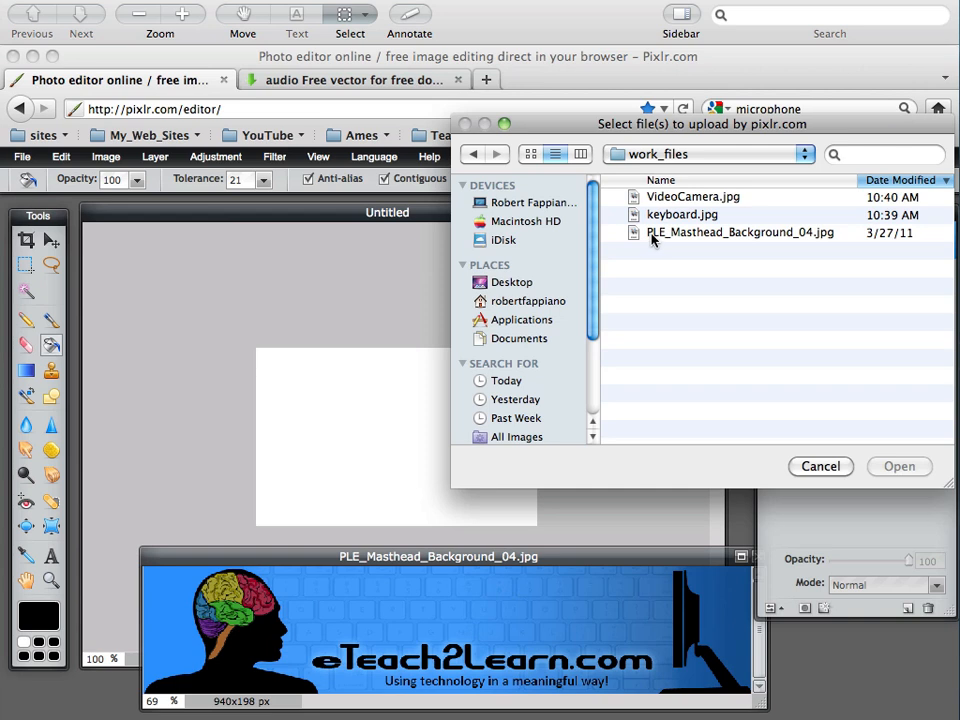
left_click(659, 217)
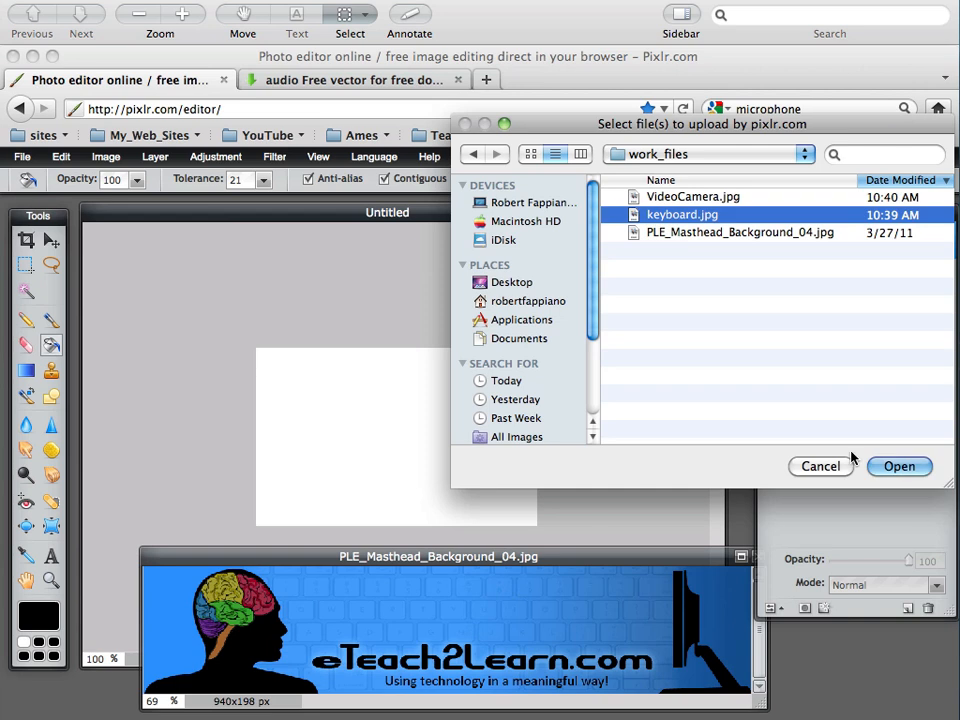
left_click(898, 466)
left_click_drag(526, 259, 483, 431)
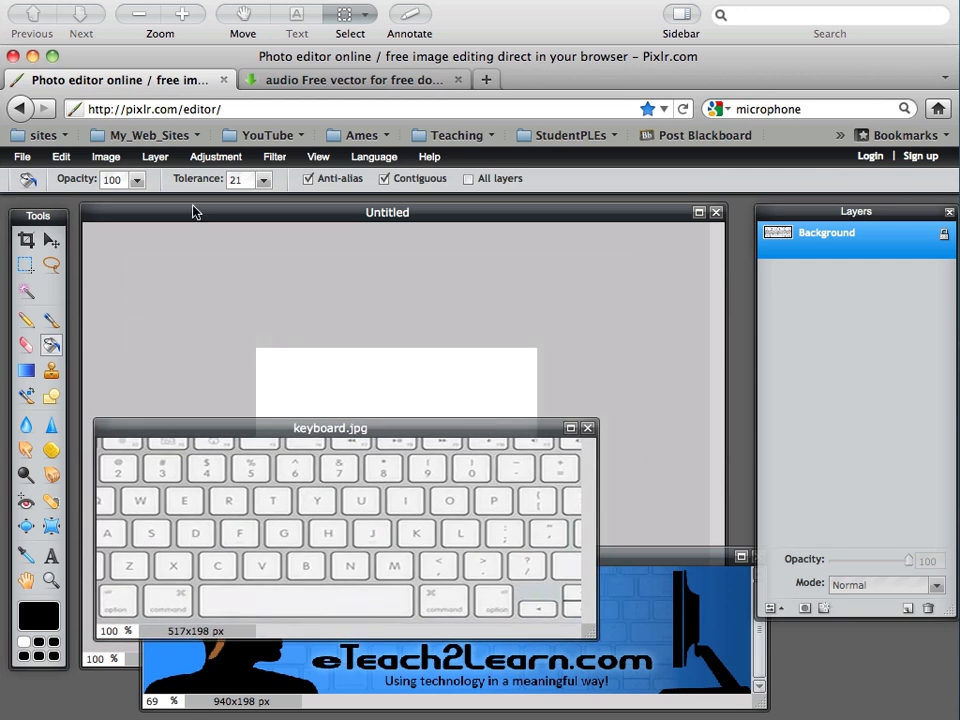
- Open VideoCamera.jpg from the work_files folder and move its window beside the blank canvas
left_click(22, 158)
left_click(40, 196)
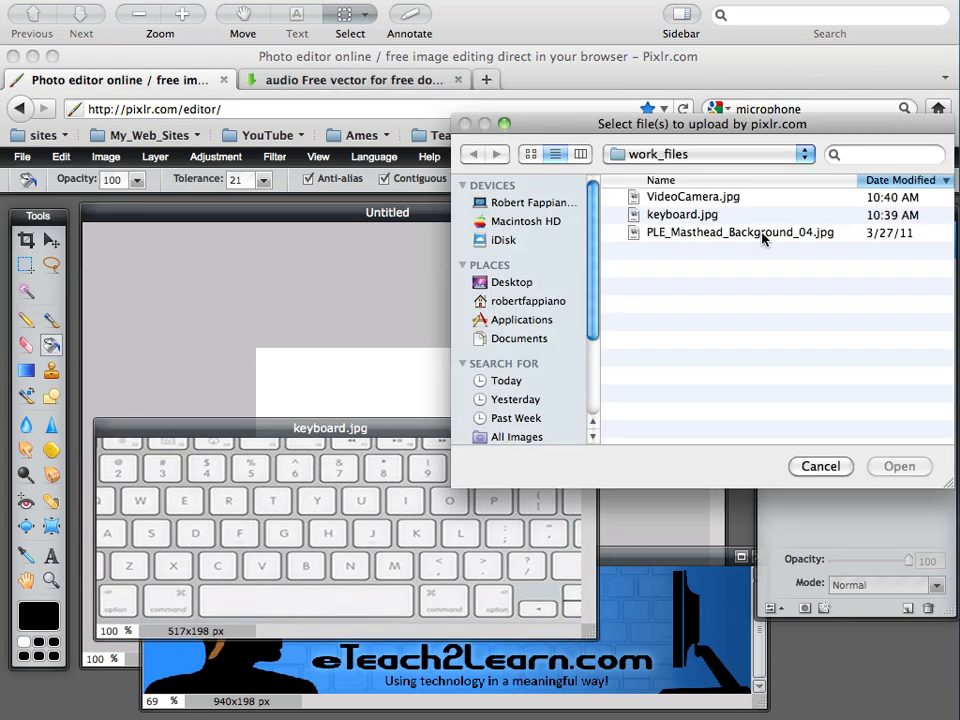
left_click(686, 199)
left_click(898, 466)
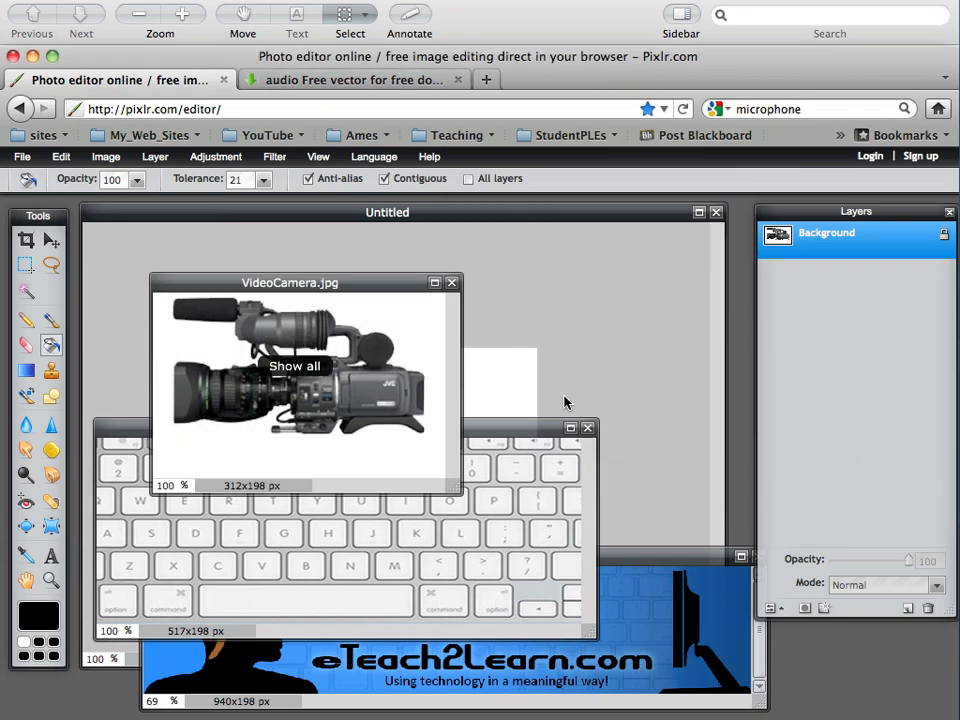
left_click_drag(355, 284, 652, 319)
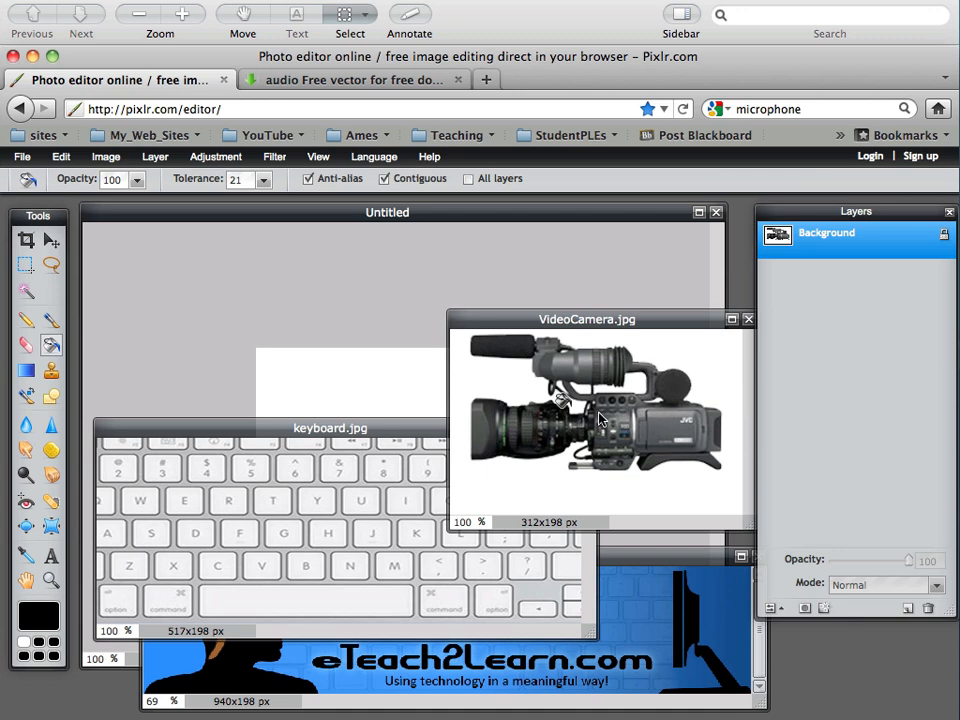
left_click_drag(675, 322, 700, 323)
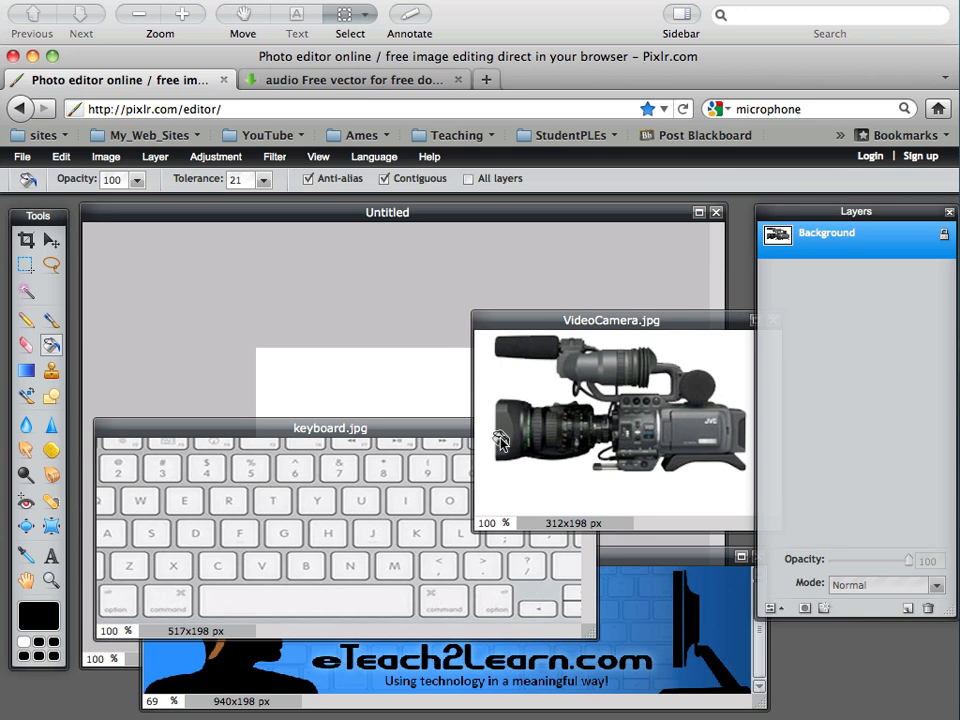
- Rearrange the keyboard.jpg and VideoCamera.jpg windows so that the blank canvas and part of the masthead image are uncovered
left_click_drag(356, 416, 349, 409)
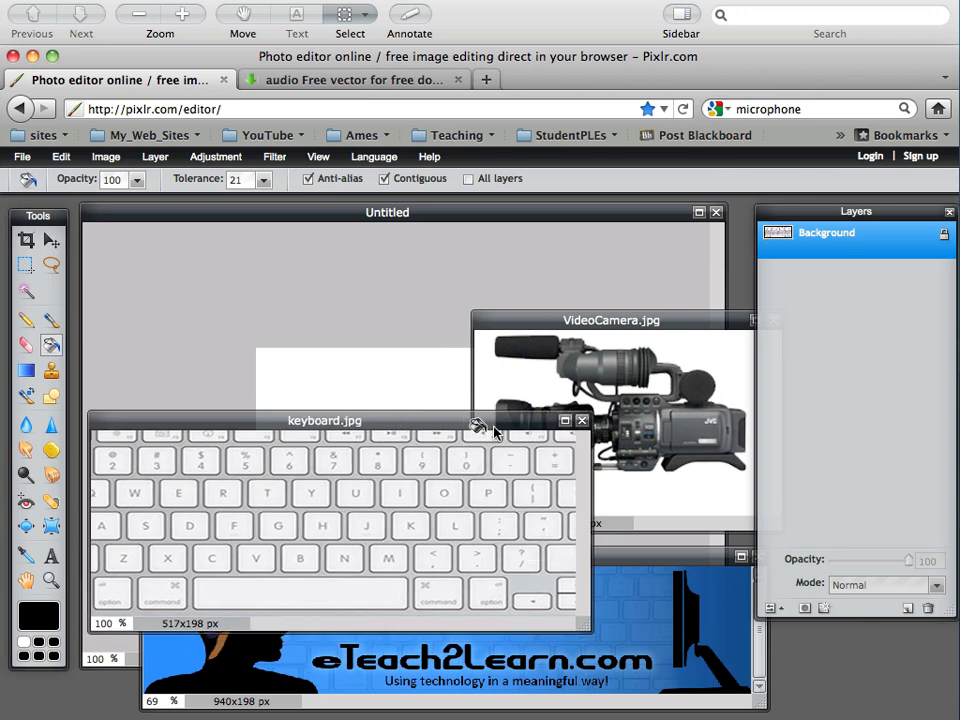
left_click(492, 574)
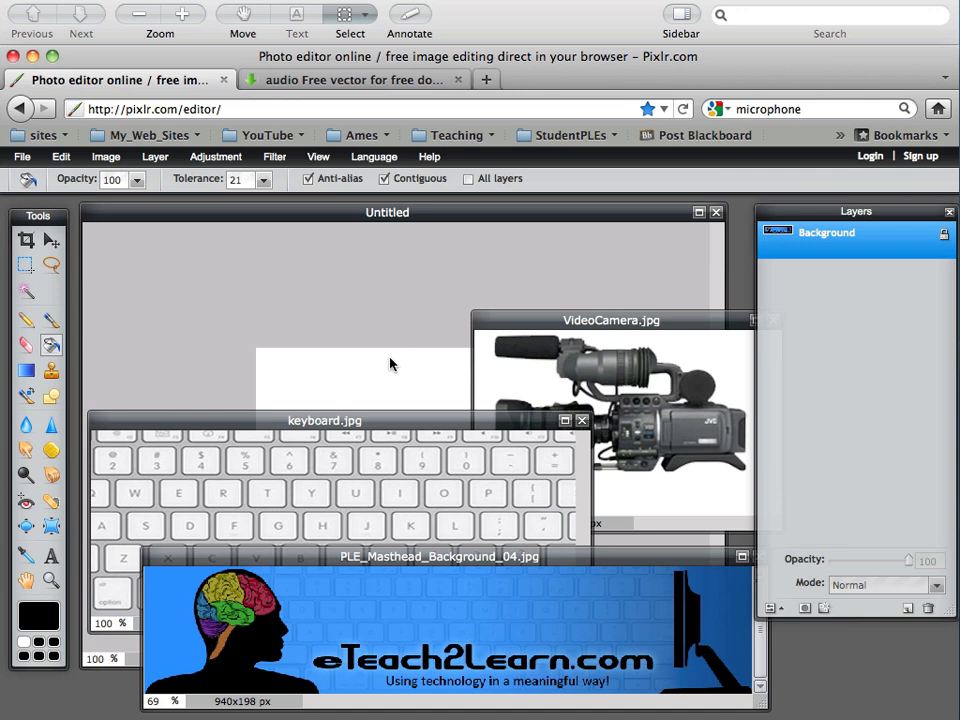
left_click_drag(465, 424, 373, 551)
left_click_drag(547, 322, 698, 266)
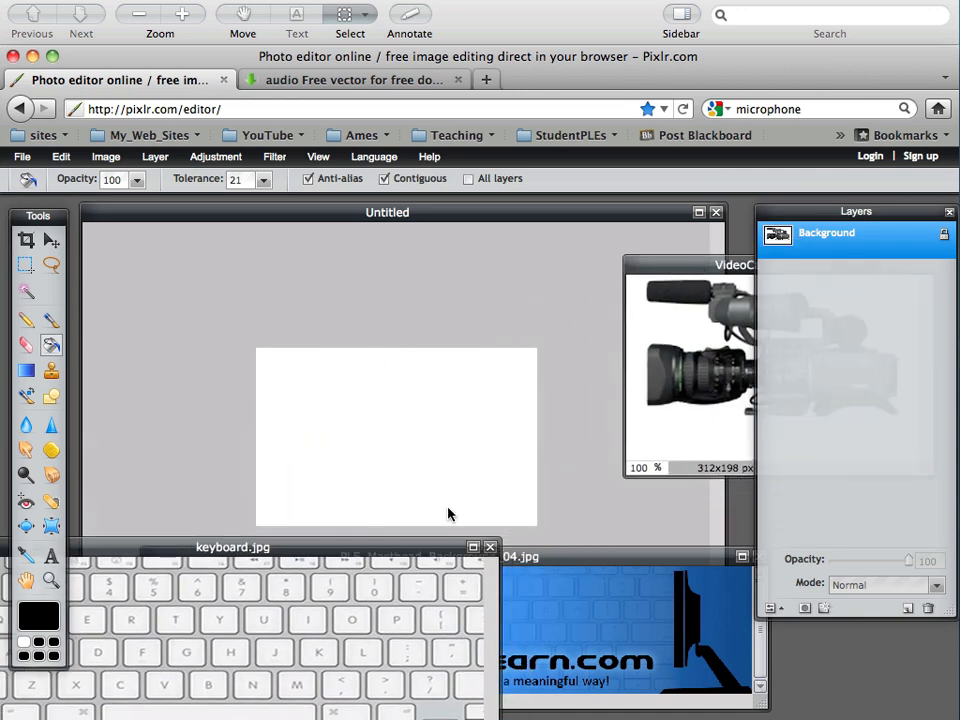
left_click_drag(421, 550, 272, 578)
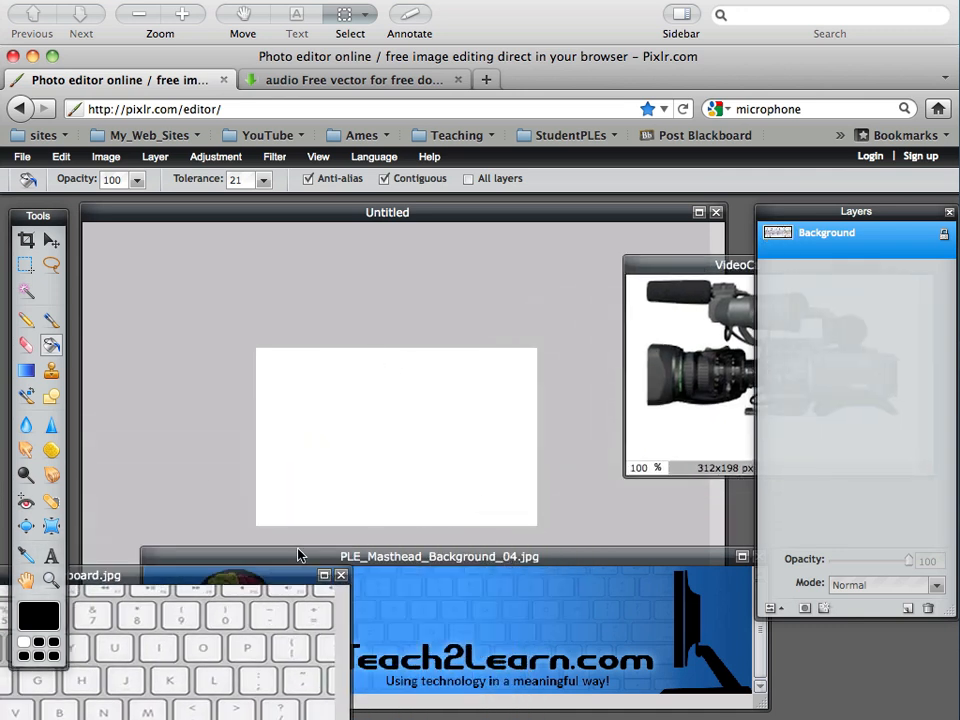
- Sample the masthead's light blue (#479ffc) as the foreground color and fill the blank Untitled canvas with it
left_click(44, 626)
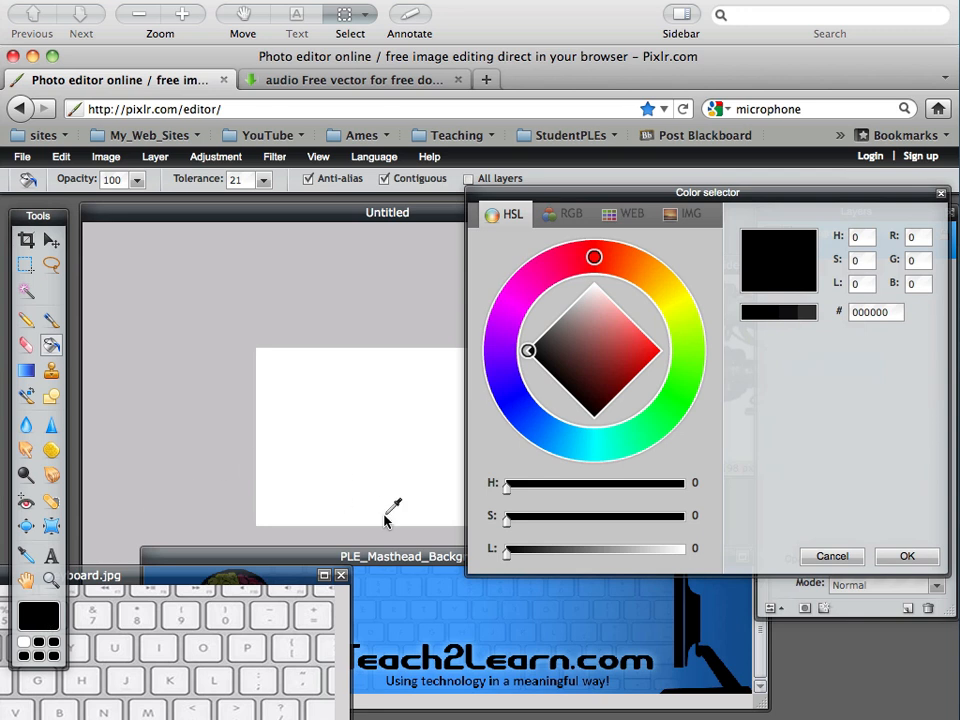
left_click(405, 591)
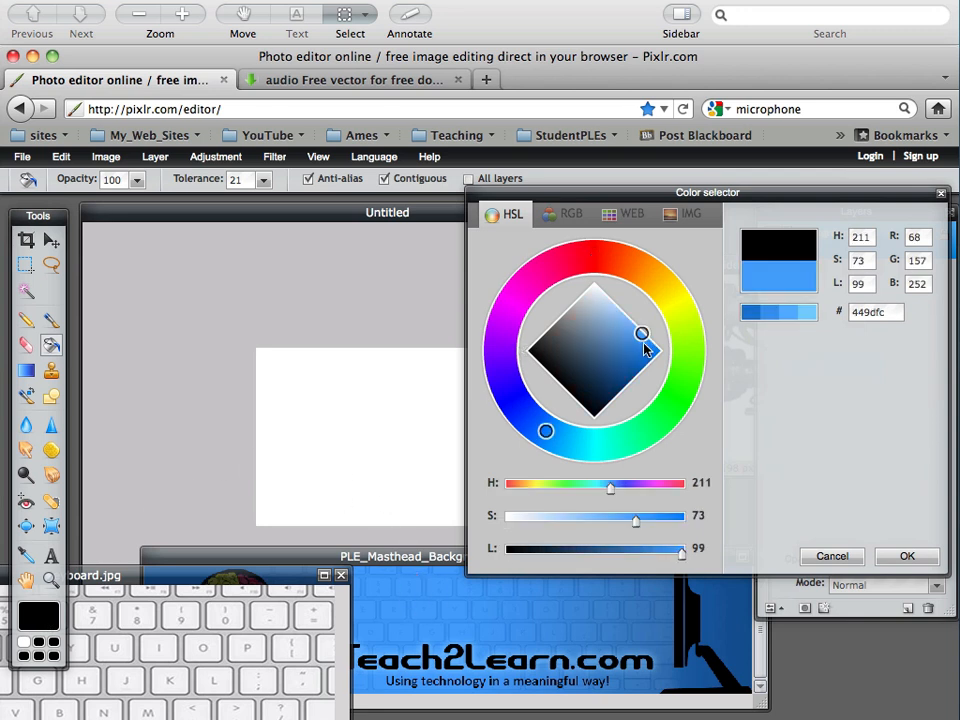
left_click(745, 617)
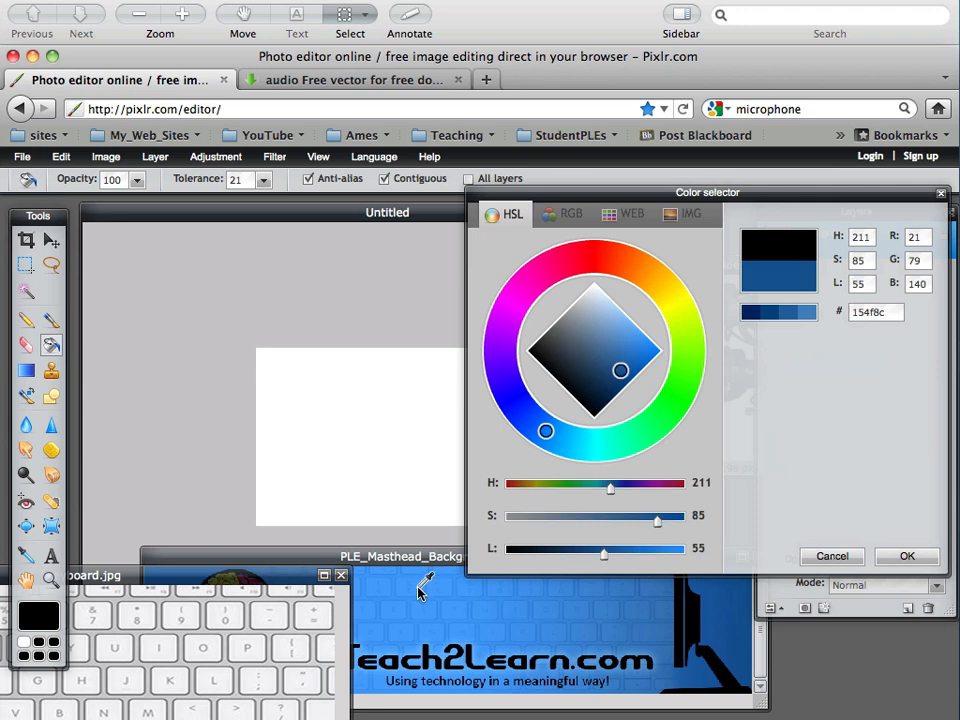
left_click(448, 605)
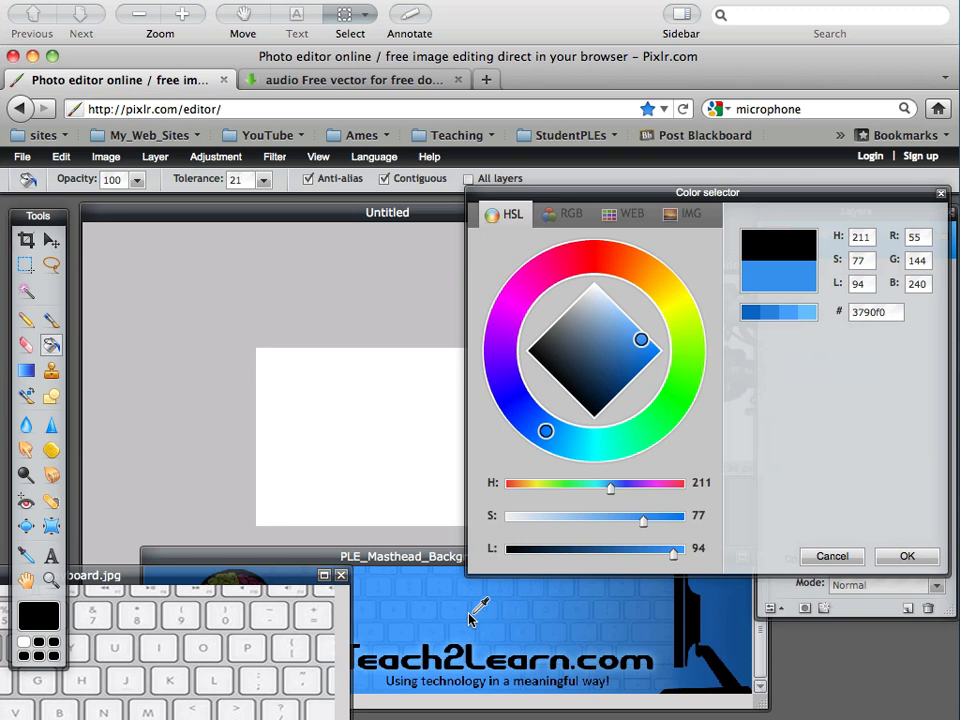
left_click(465, 614)
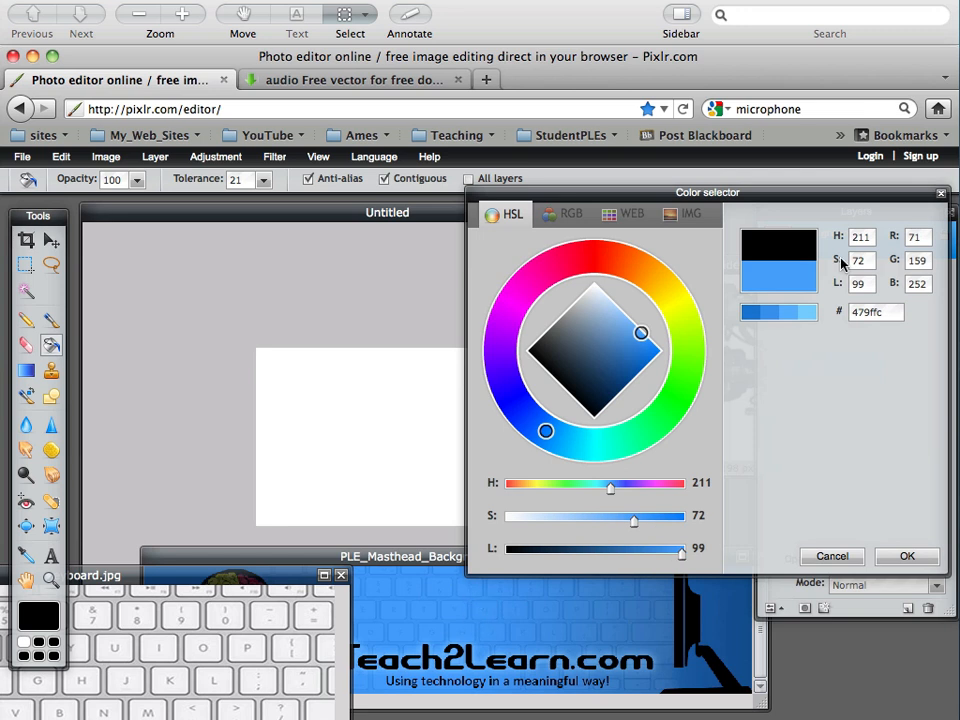
left_click(897, 557)
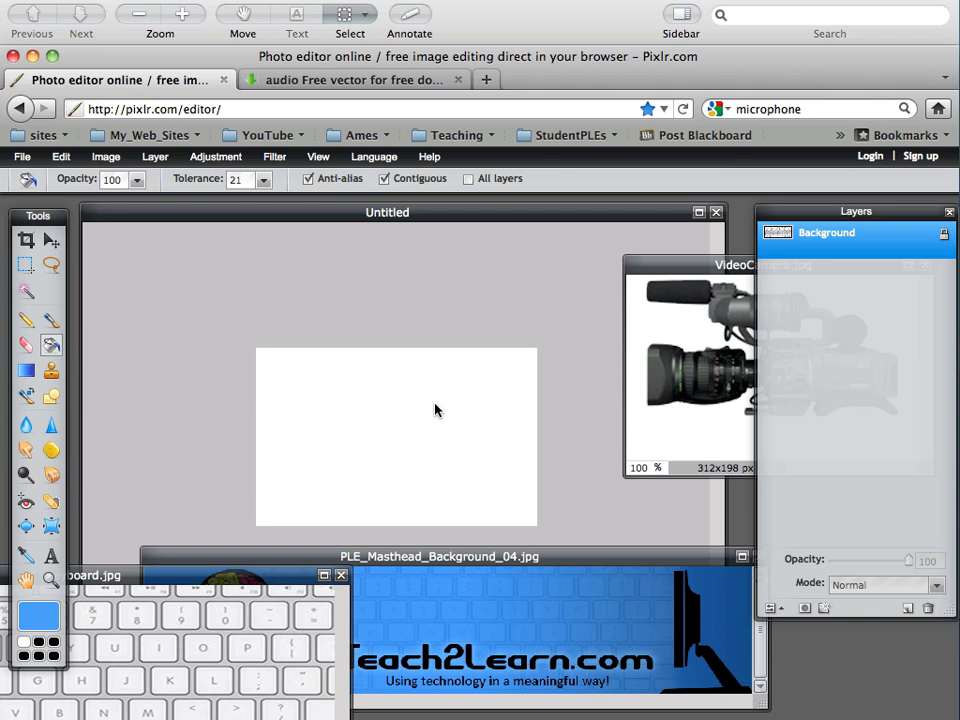
left_click(408, 428)
left_click(410, 426)
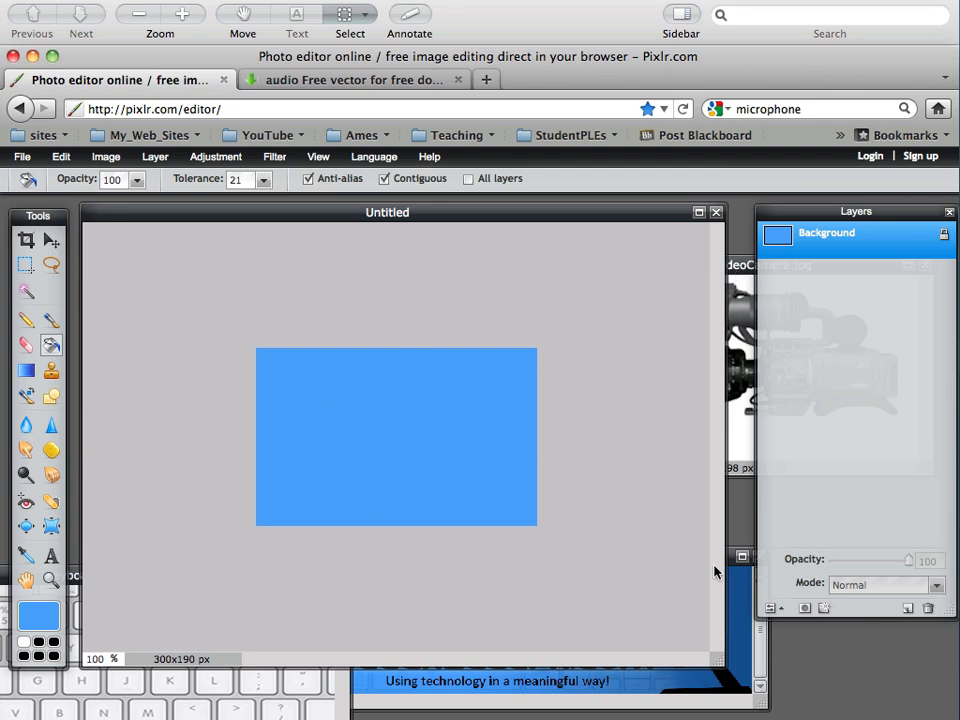
- Bring the PLE_Masthead_Background_04.jpg window forward and close it
left_click(727, 706)
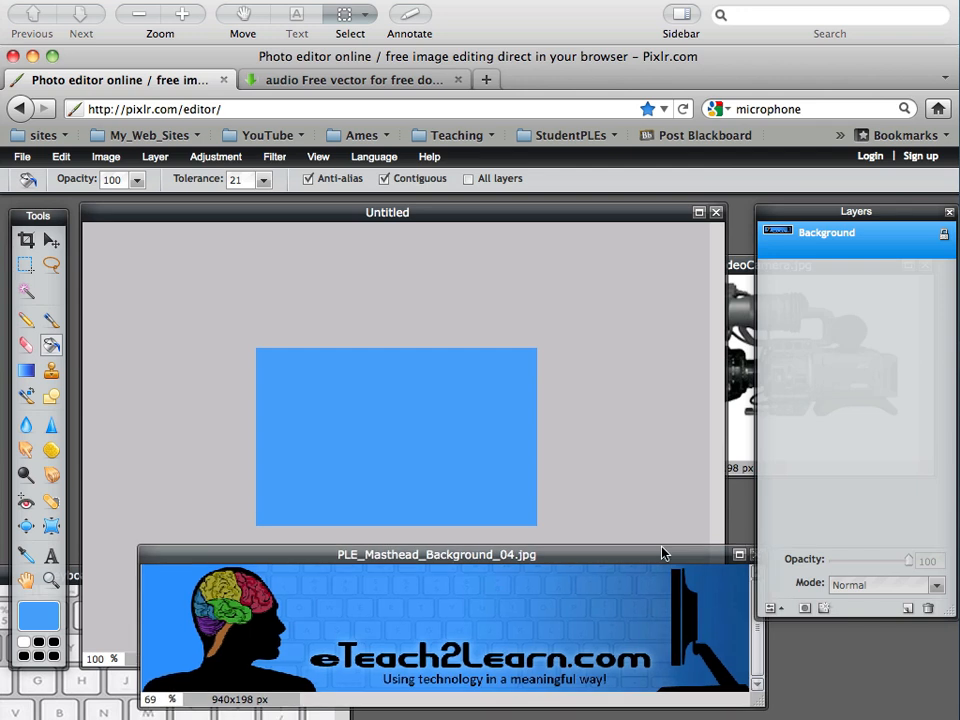
left_click_drag(662, 553, 562, 393)
left_click(649, 397)
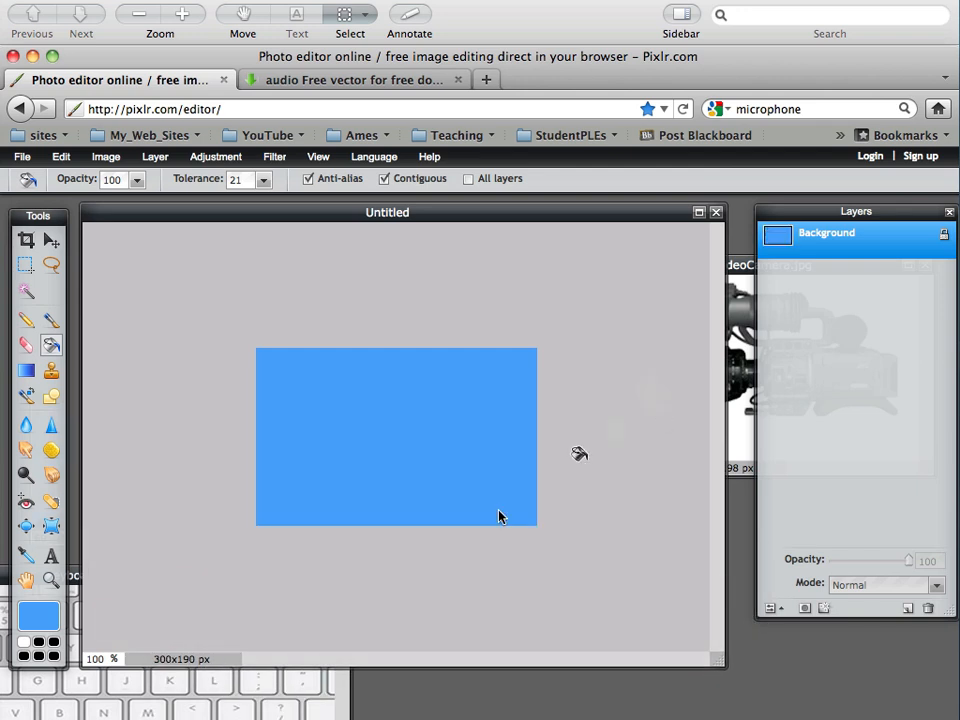
- Copy the keyboard.jpg layer into the Untitled image and shift it so the space bar is centered on the canvas
left_click(345, 706)
left_click_drag(273, 575, 646, 514)
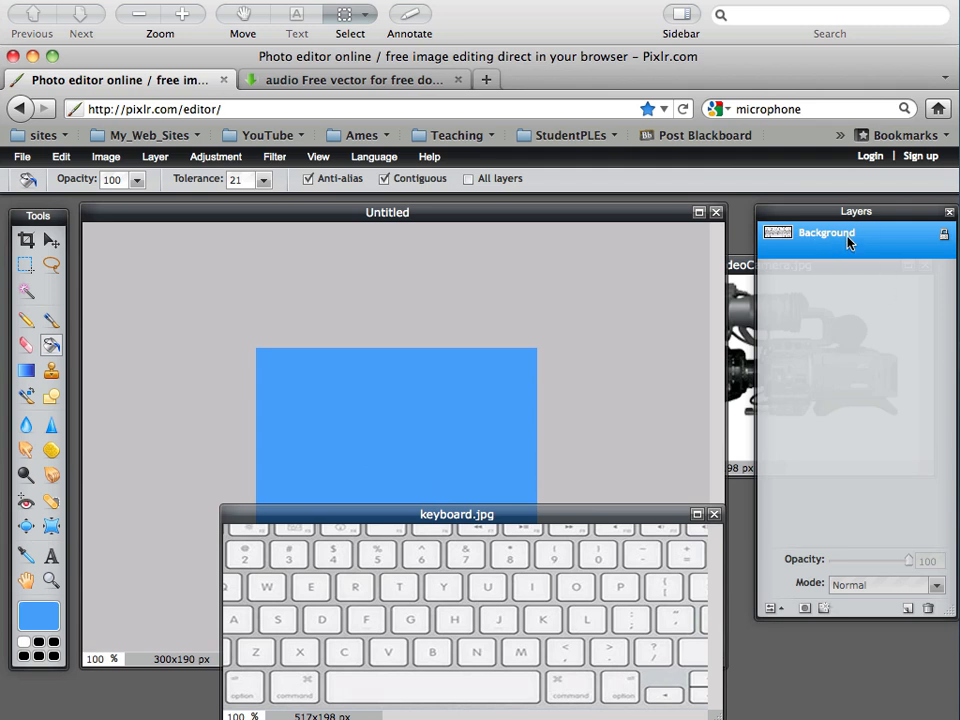
left_click_drag(848, 243, 432, 392)
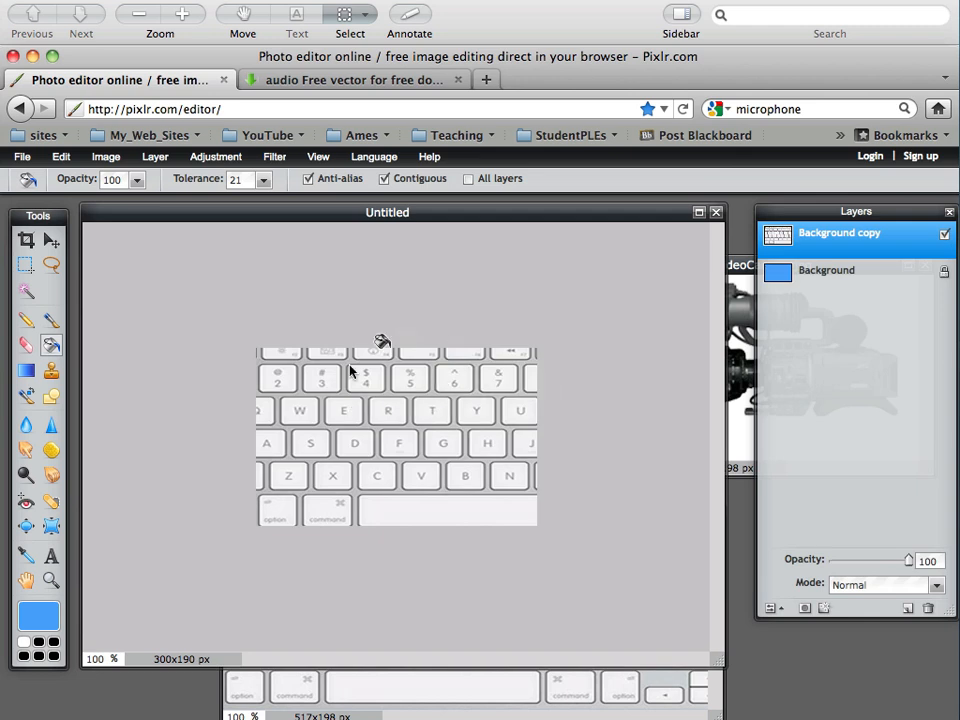
left_click(51, 240)
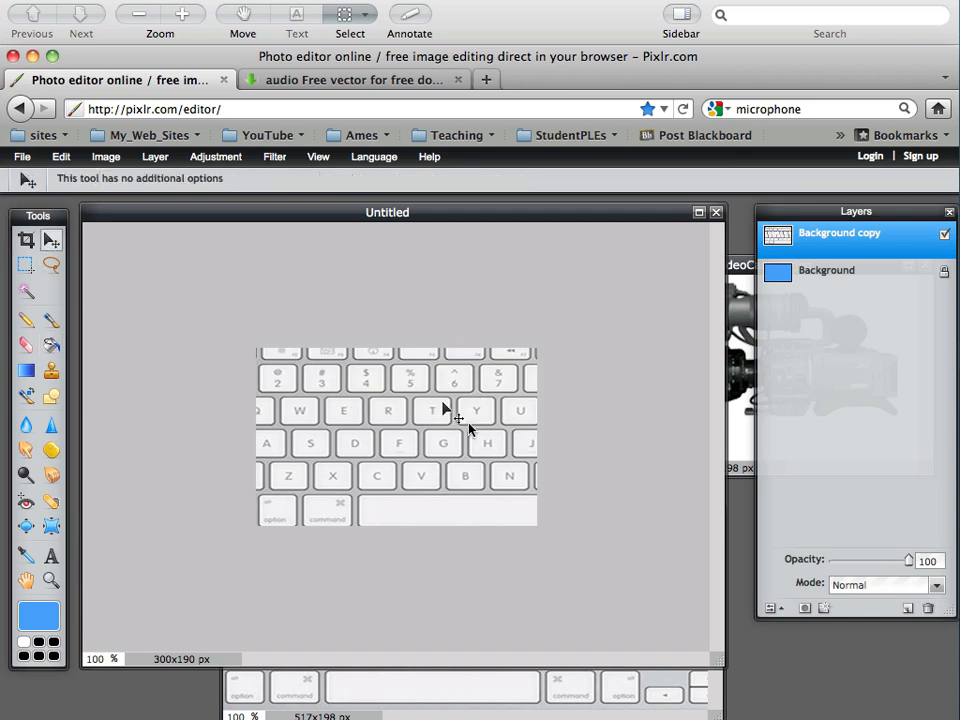
mouse_move(437, 437)
left_mouse_down()
mouse_move(391, 437)
mouse_move(416, 440)
mouse_move(431, 426)
left_mouse_up()
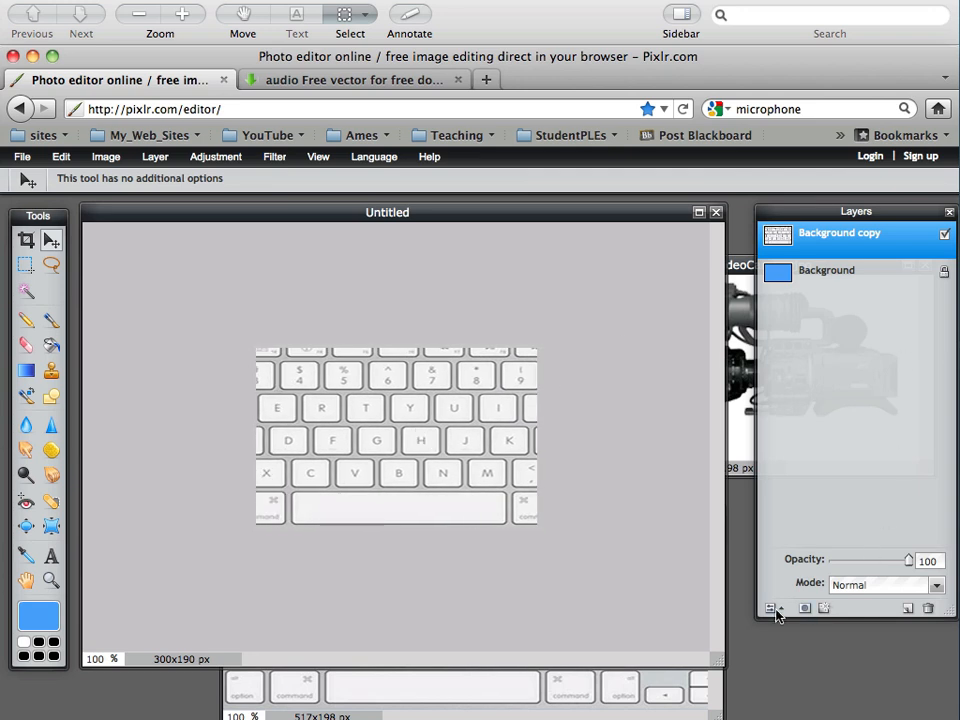
- Set the opacity of the keyboard layer to 20 so the blue background shows through
left_click(822, 609)
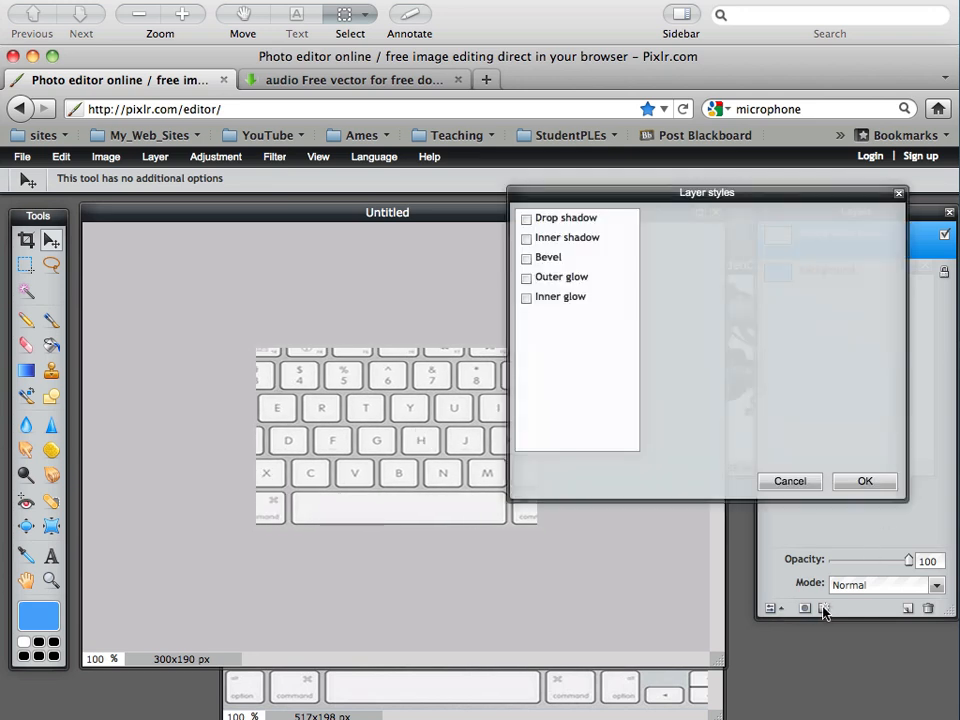
left_click(790, 482)
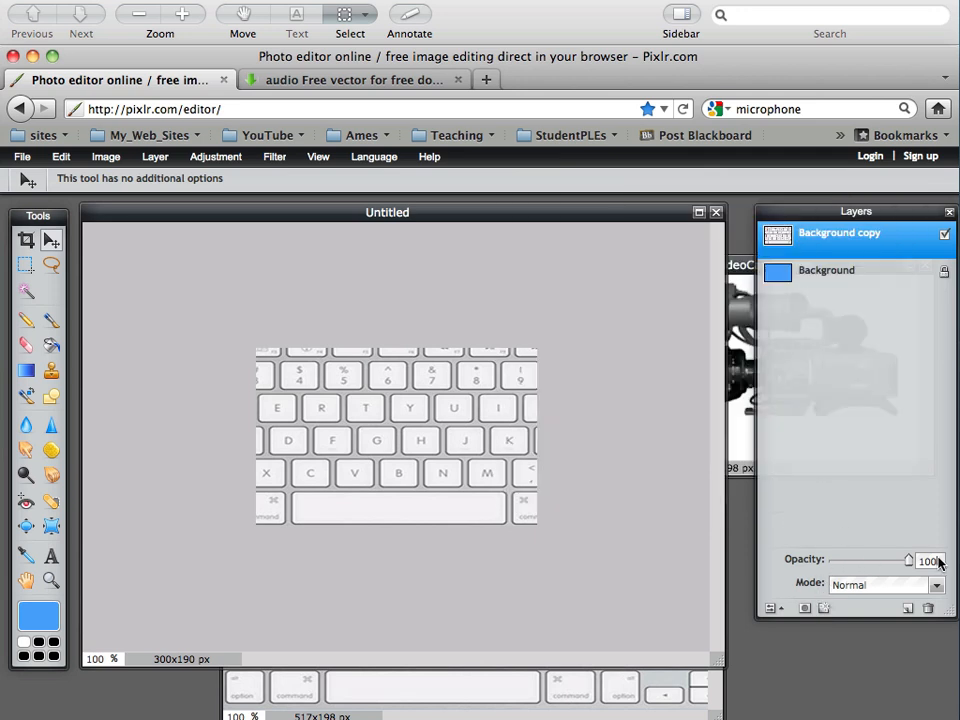
left_click_drag(940, 563, 848, 575)
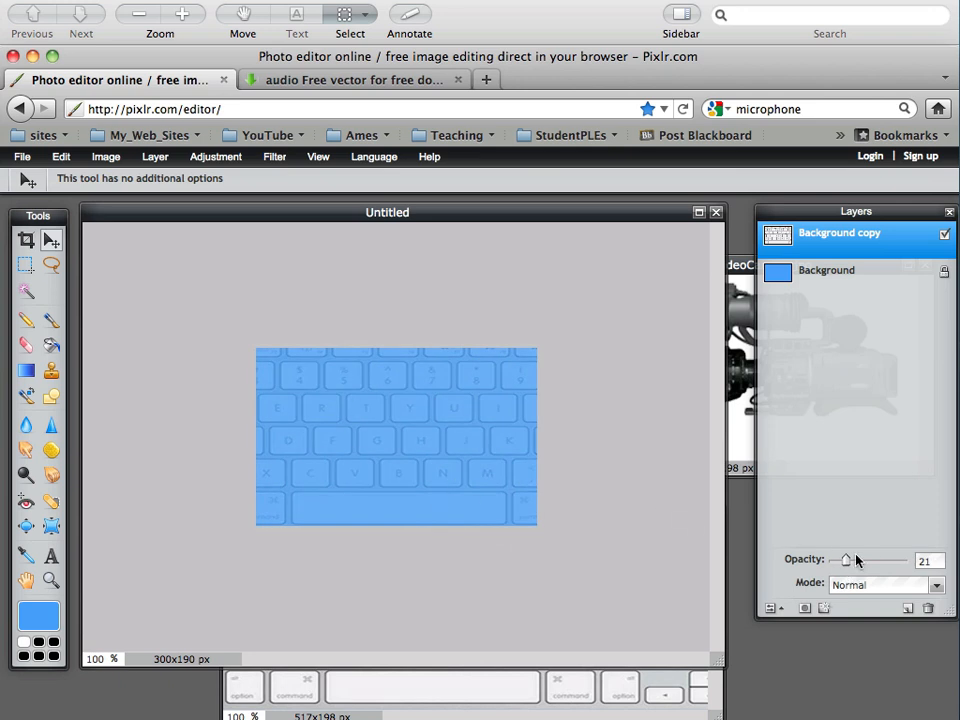
left_click_drag(936, 561, 926, 561)
type("20")
- Bring the VideoCamera.jpg window forward and copy its Background layer into the Untitled image
left_click(738, 268)
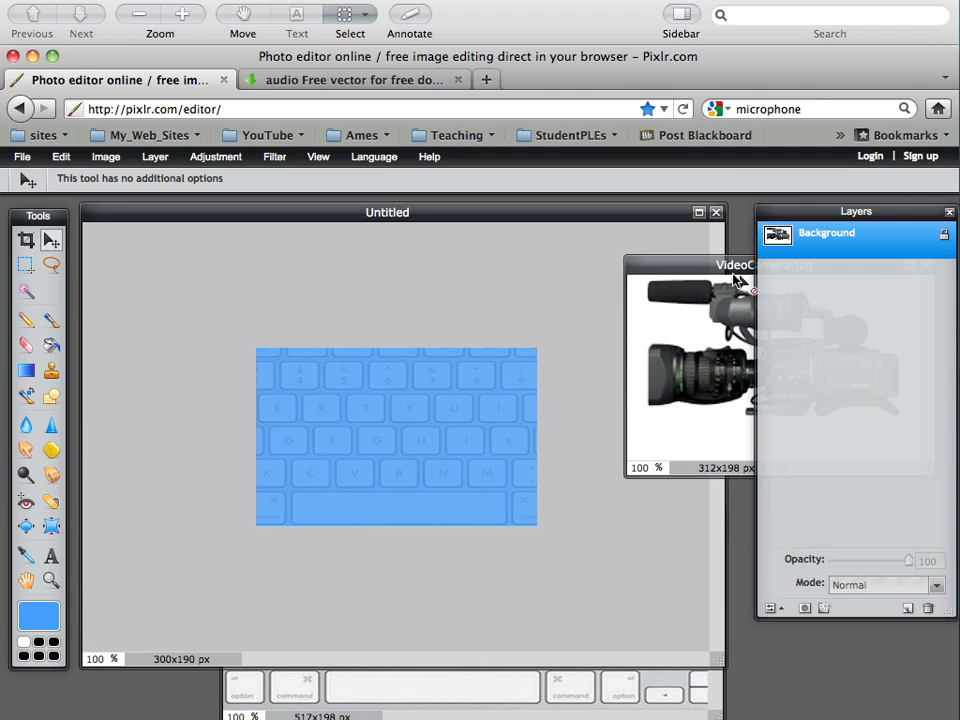
left_click_drag(722, 264, 572, 303)
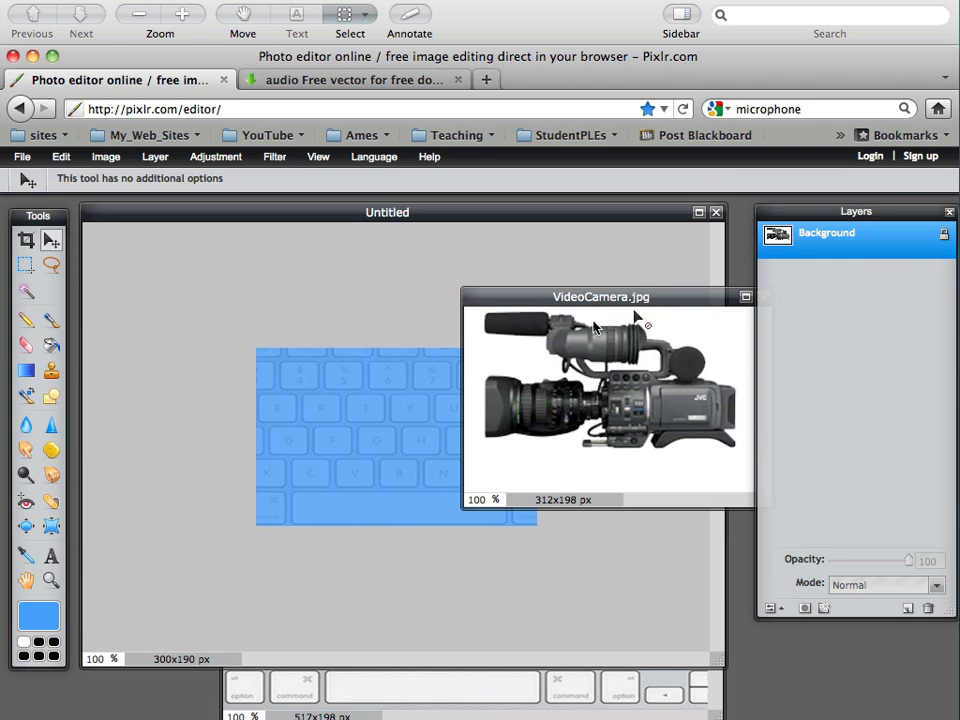
left_click_drag(668, 298, 727, 246)
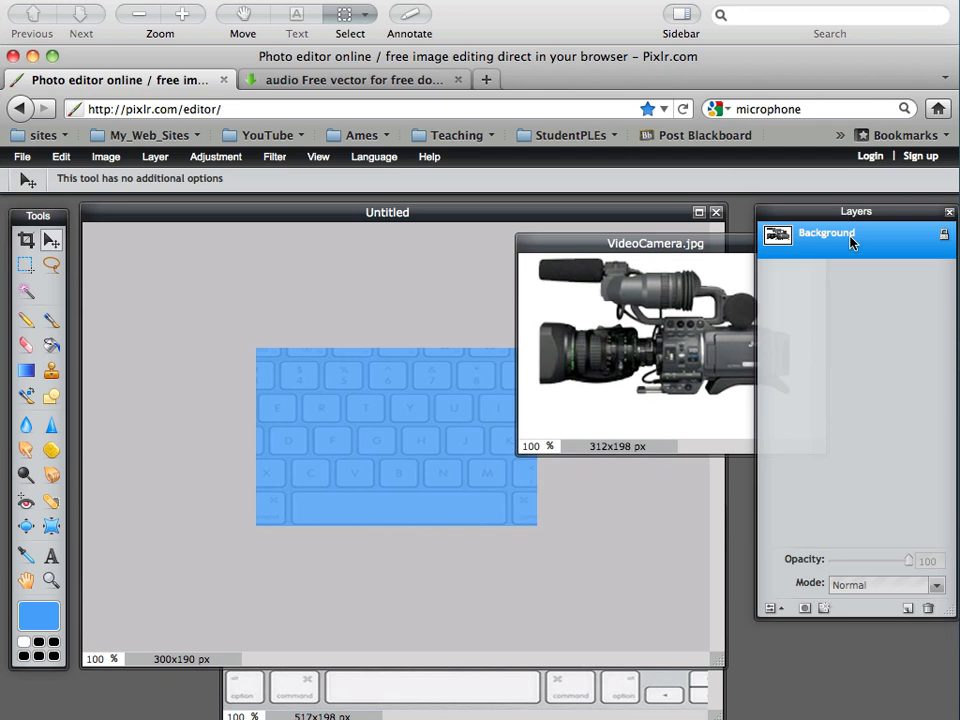
left_click_drag(848, 244, 449, 432)
- Close the VideoCamera.jpg and keyboard source windows, leaving the Untitled image open
left_click(735, 263)
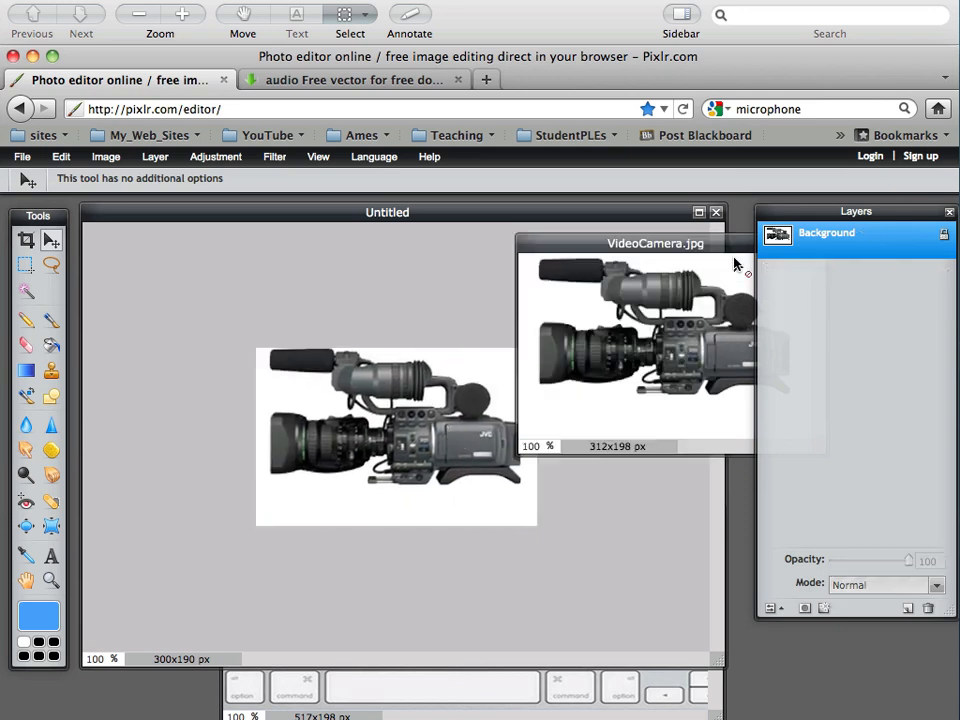
left_click(640, 247)
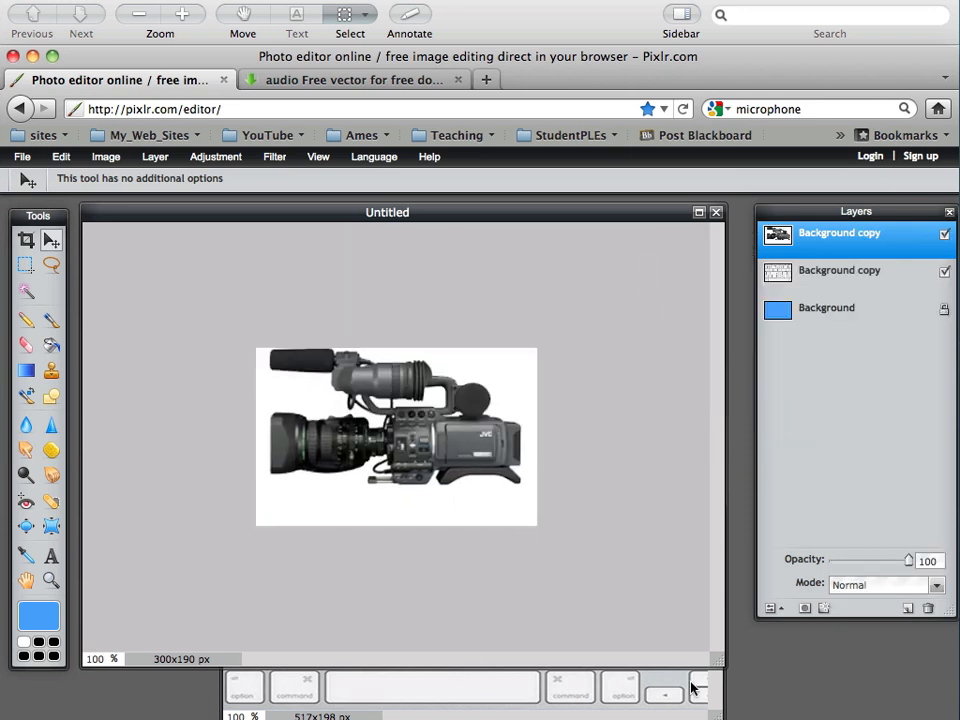
left_click(695, 686)
left_click(715, 514)
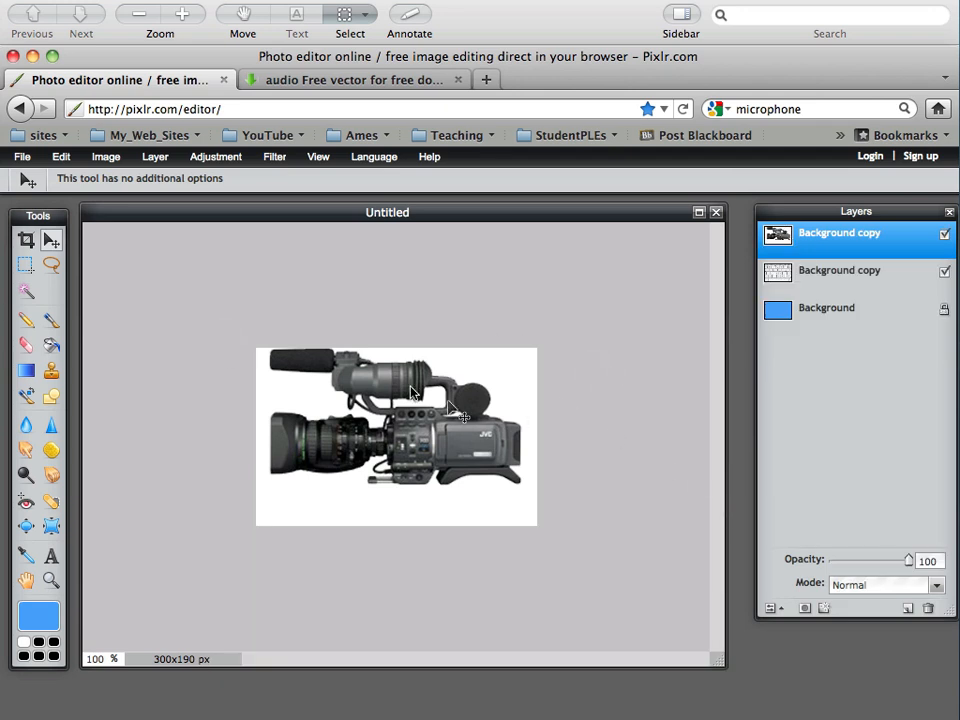
- Shrink the video camera layer proportionally with Free transform and reposition it inside the canvas, leaving a blue border around it
left_click_drag(458, 453, 461, 455)
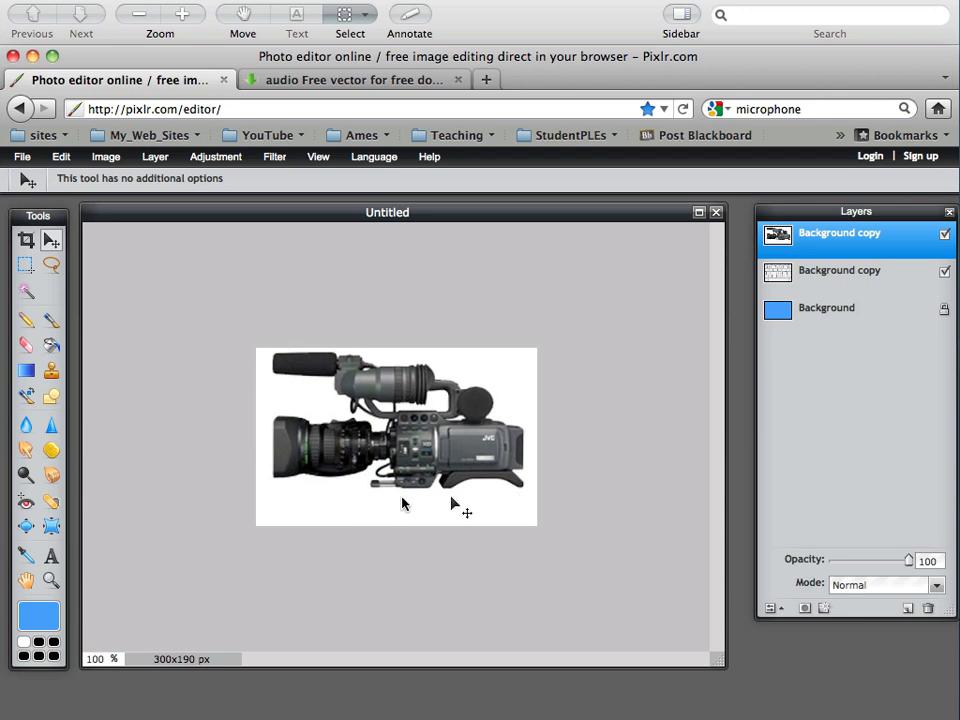
left_click_drag(440, 458, 440, 458)
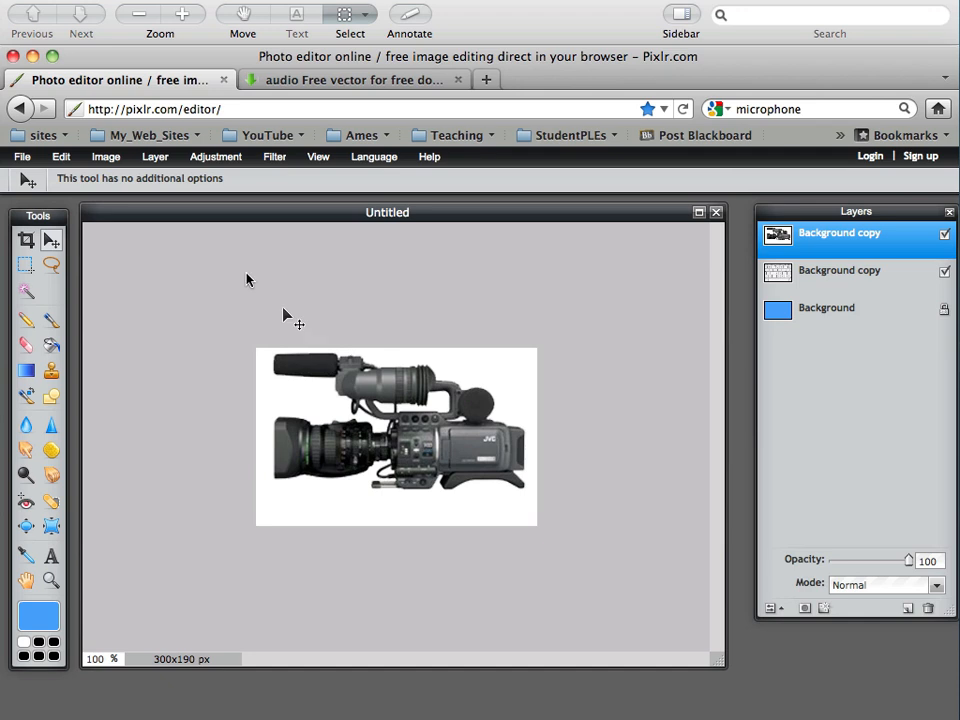
left_click(66, 160)
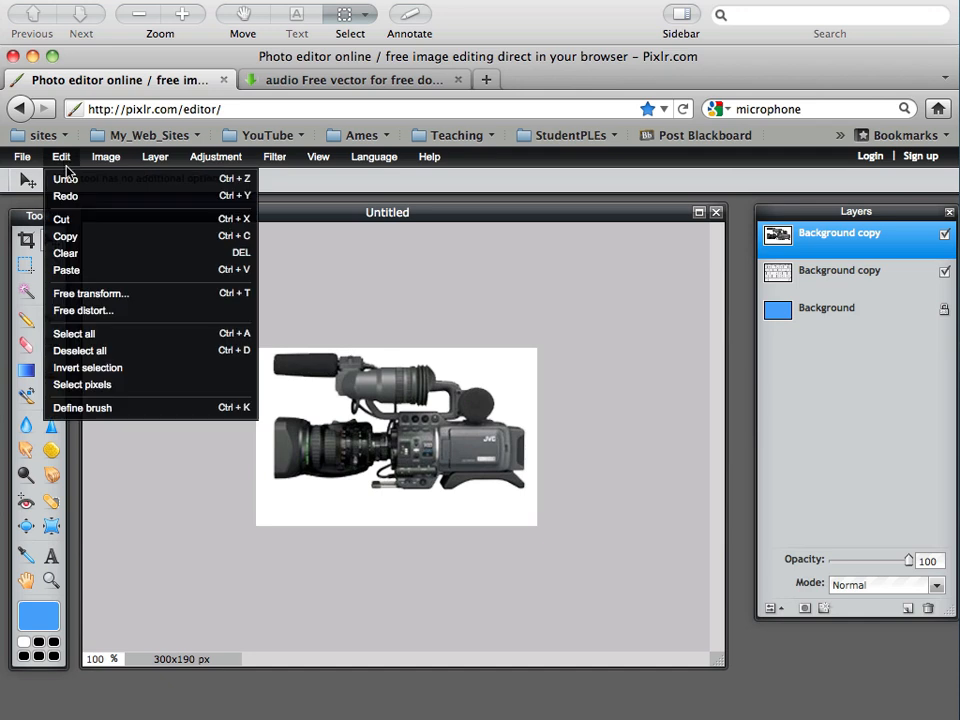
left_click(88, 293)
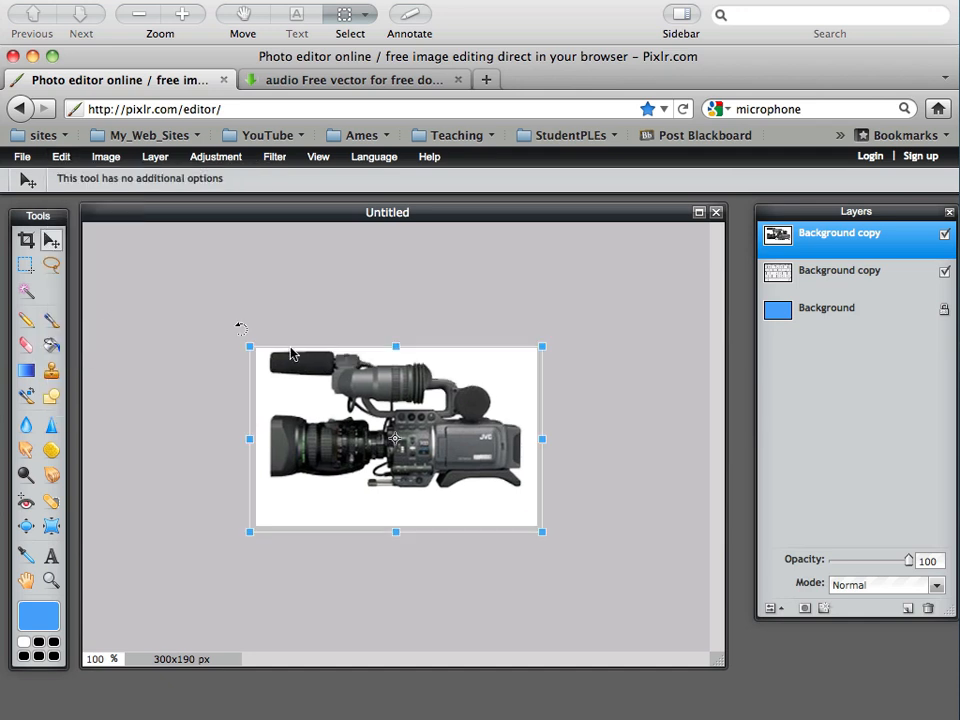
left_click_drag(249, 346, 272, 360)
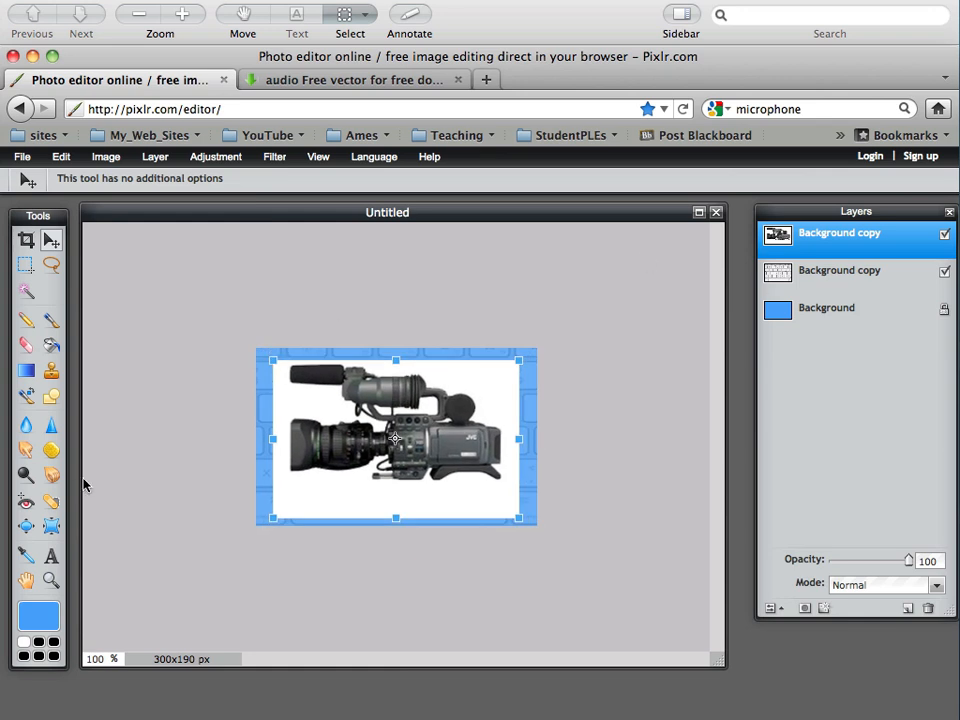
key("Return")
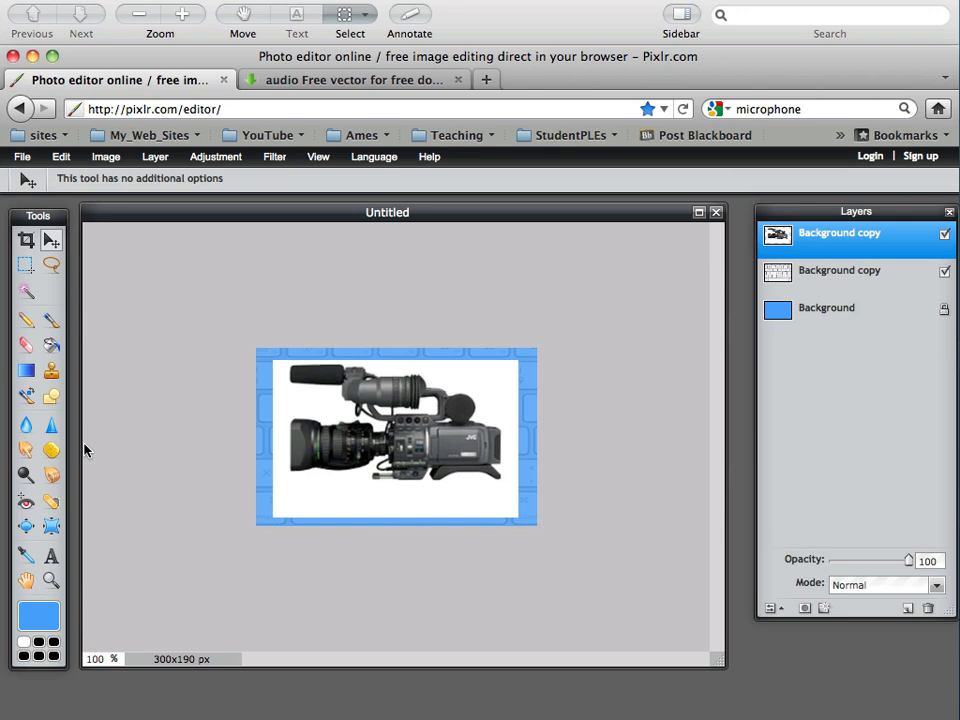
left_click_drag(419, 436, 428, 426)
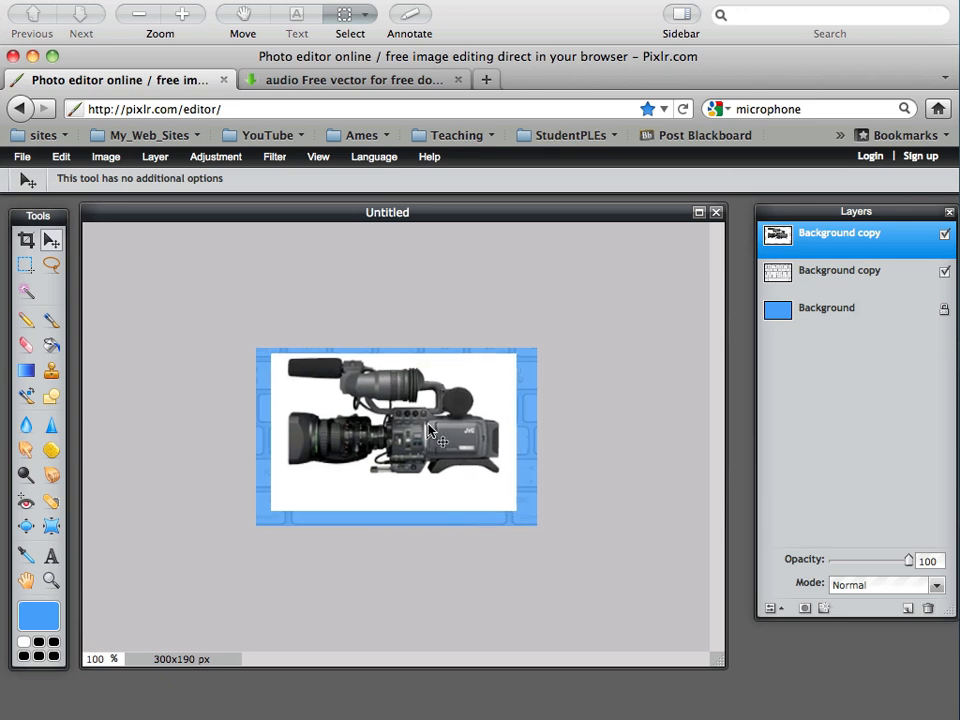
- Zoom the canvas to 250% and add a new empty layer above the video camera layer
left_click(51, 580)
scroll(377, 432, "up", 5)
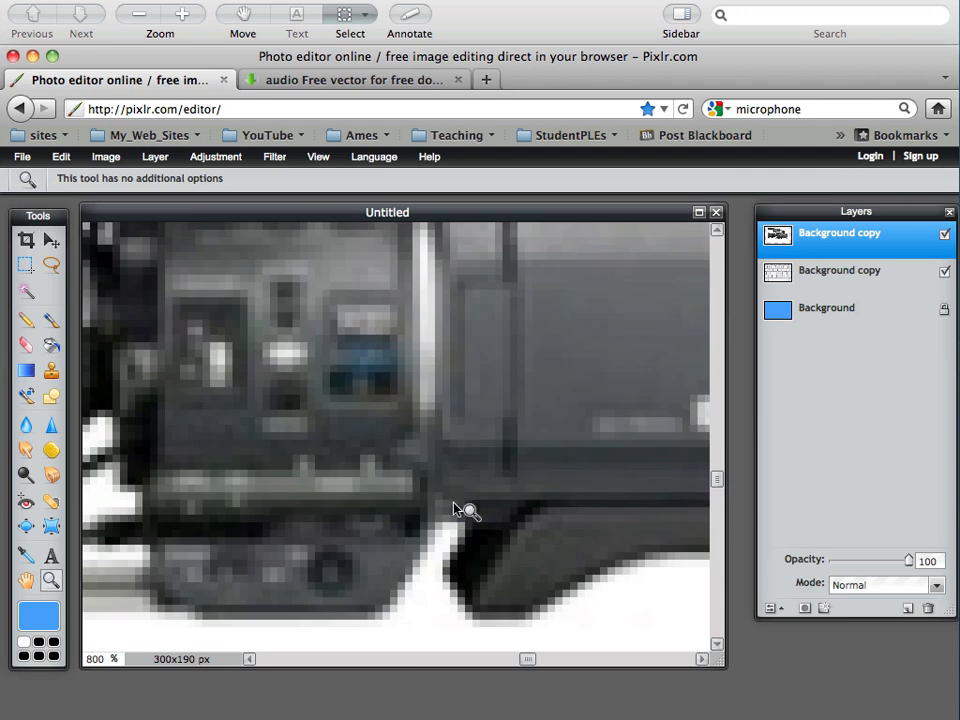
left_click(389, 405)
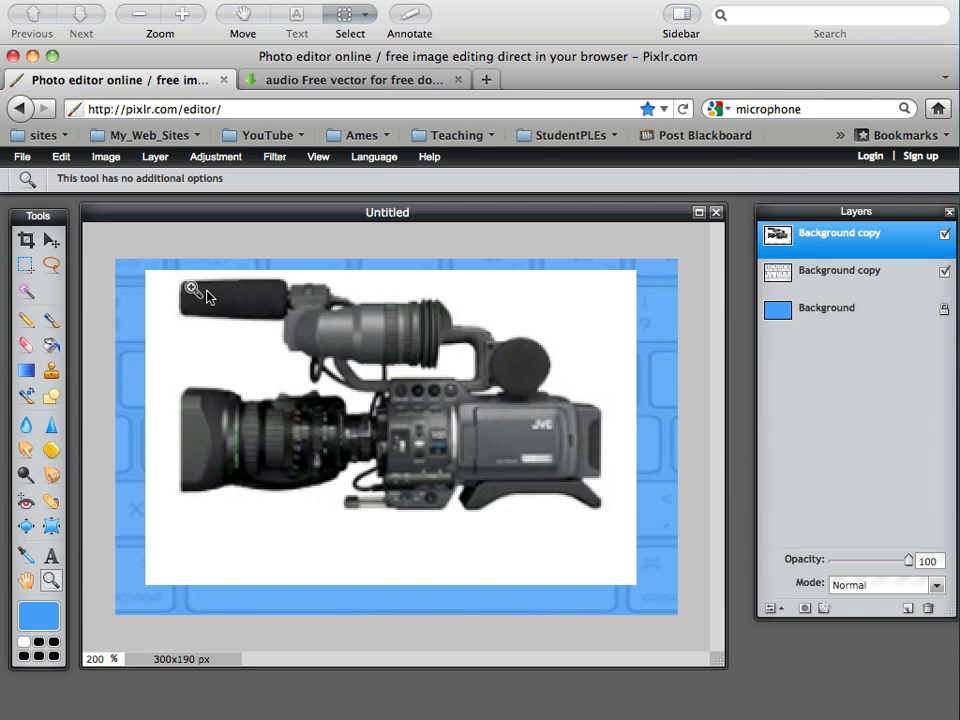
left_click(299, 320)
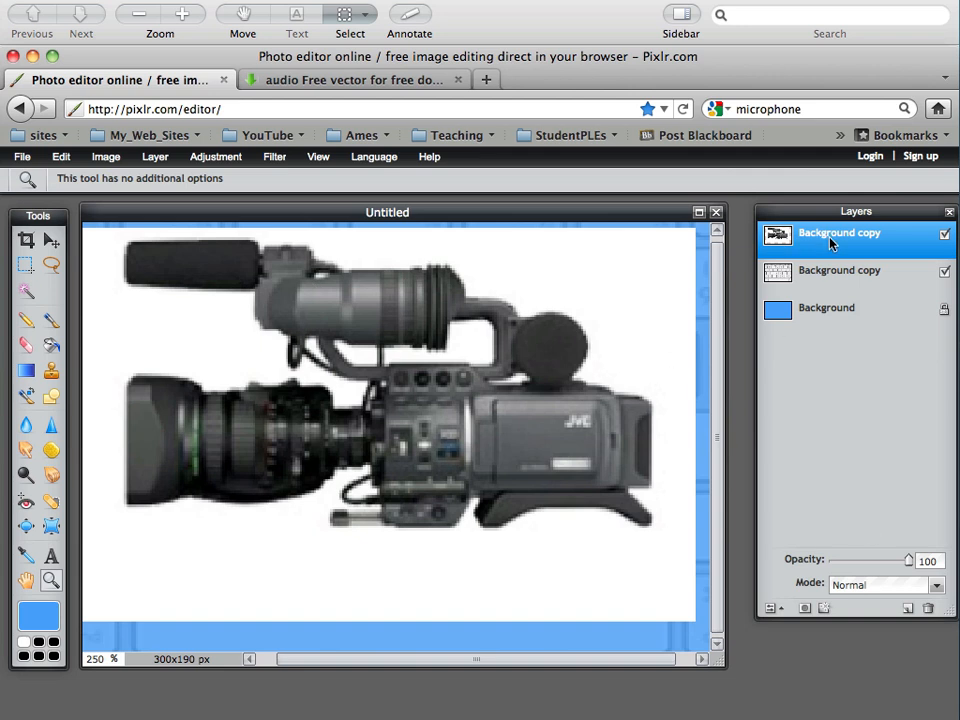
left_click(908, 610)
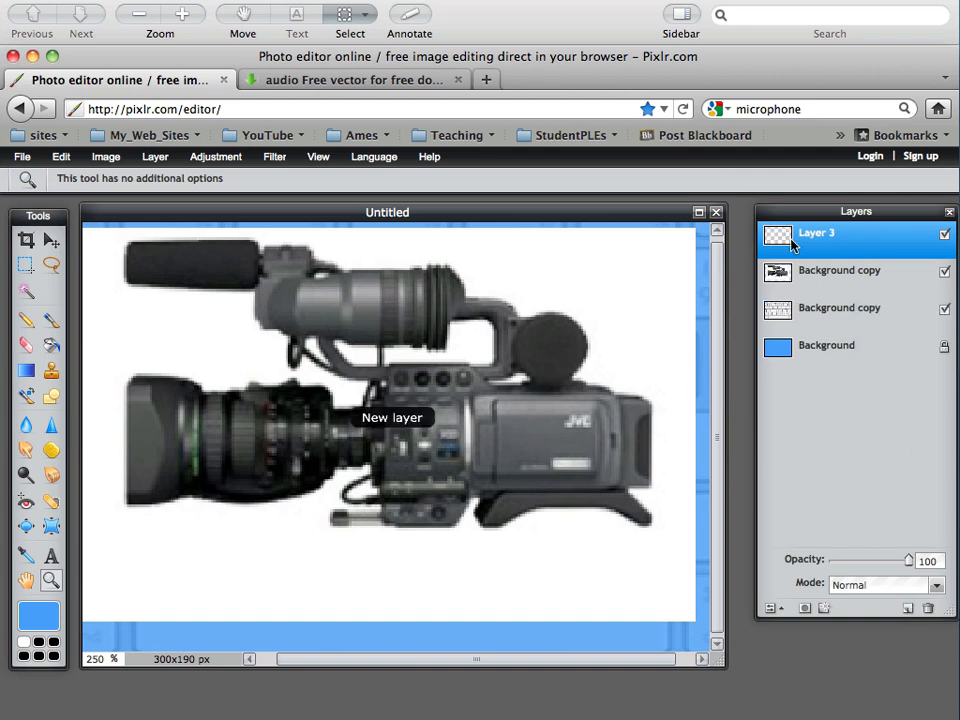
- Hide the video camera and keyboard layers, show the keyboard layer again, and select Layer 3
left_click(943, 271)
left_click(944, 309)
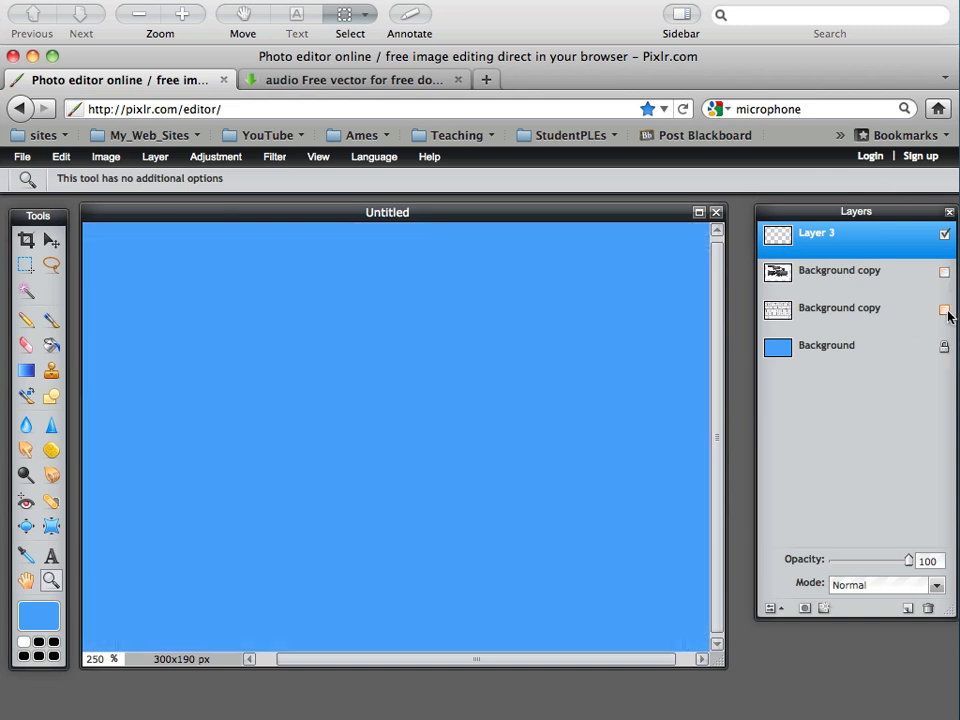
left_click(944, 309)
left_click(940, 272)
left_click(883, 238)
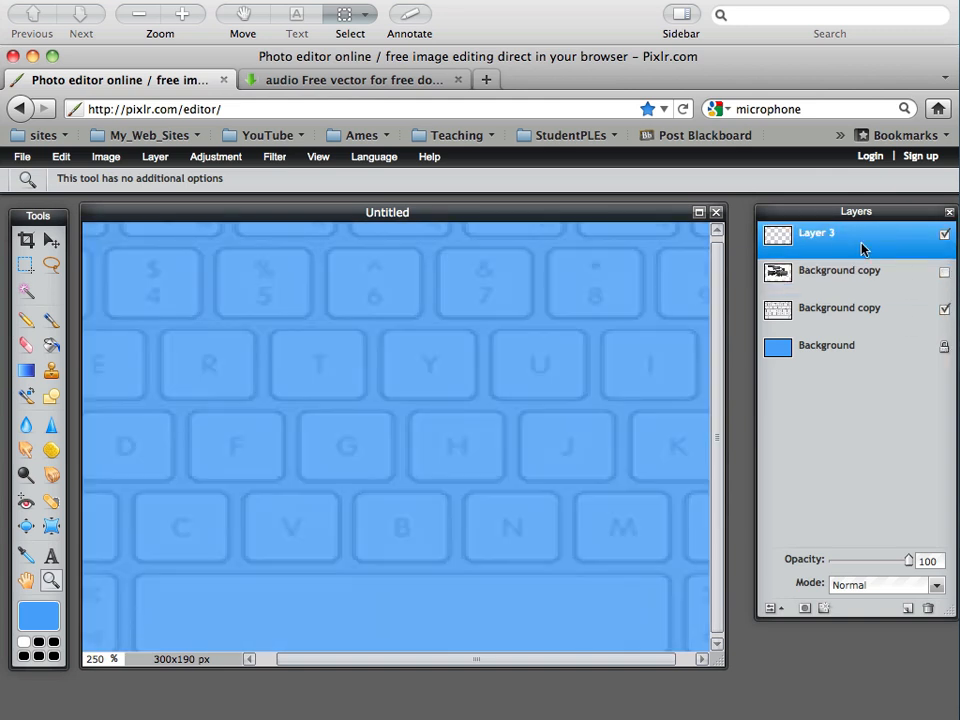
- Add a new layer directly above the keyboard layer and fill it with white using the Paint bucket
left_click(866, 313)
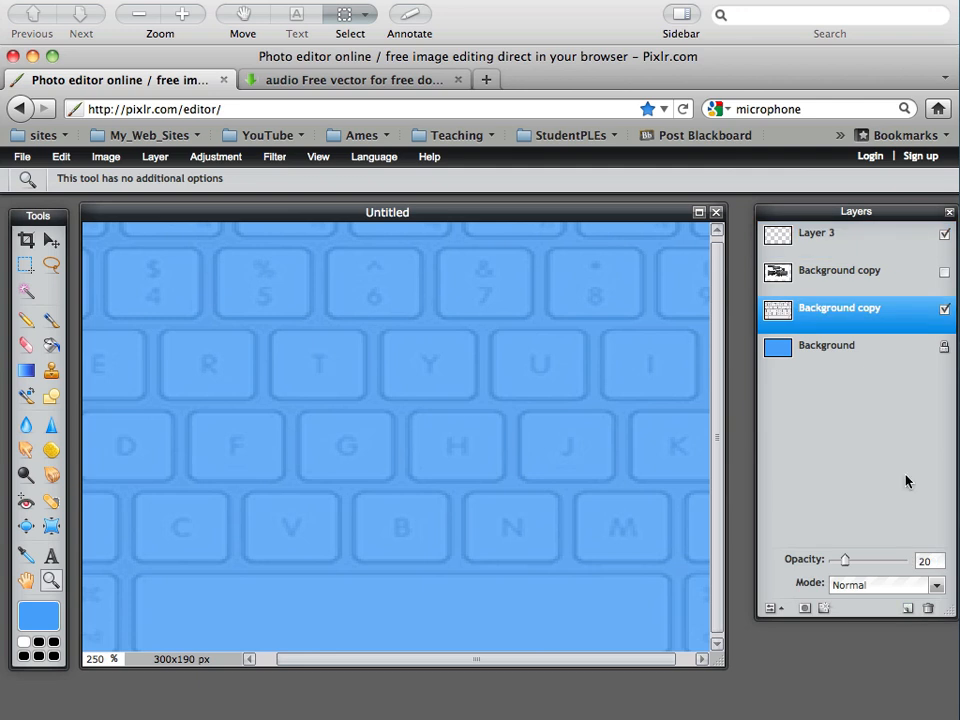
left_click(907, 609)
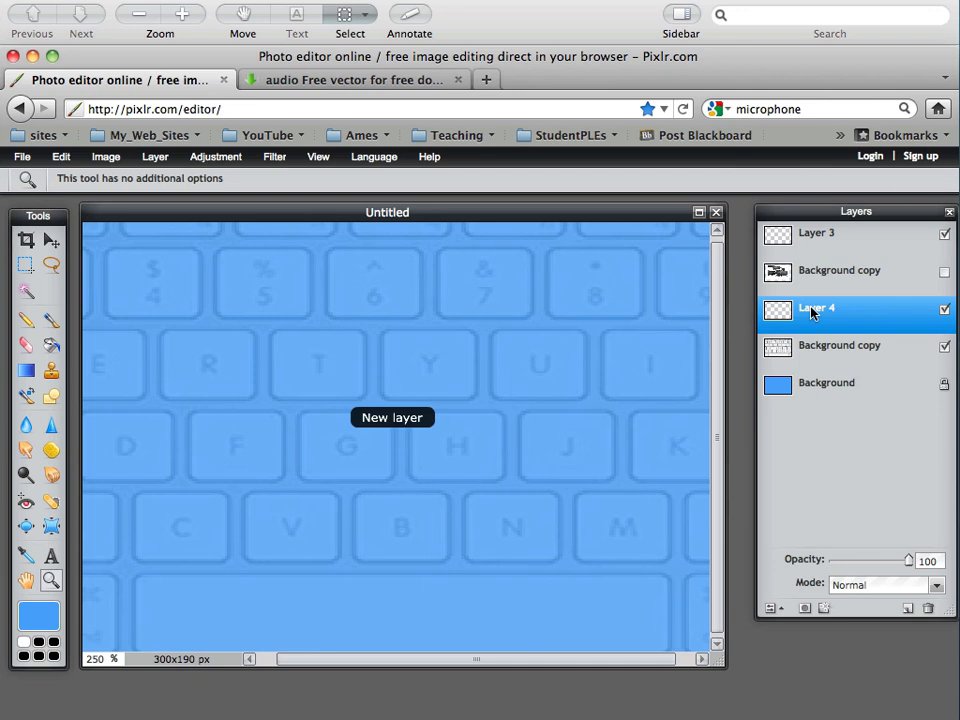
left_click(30, 646)
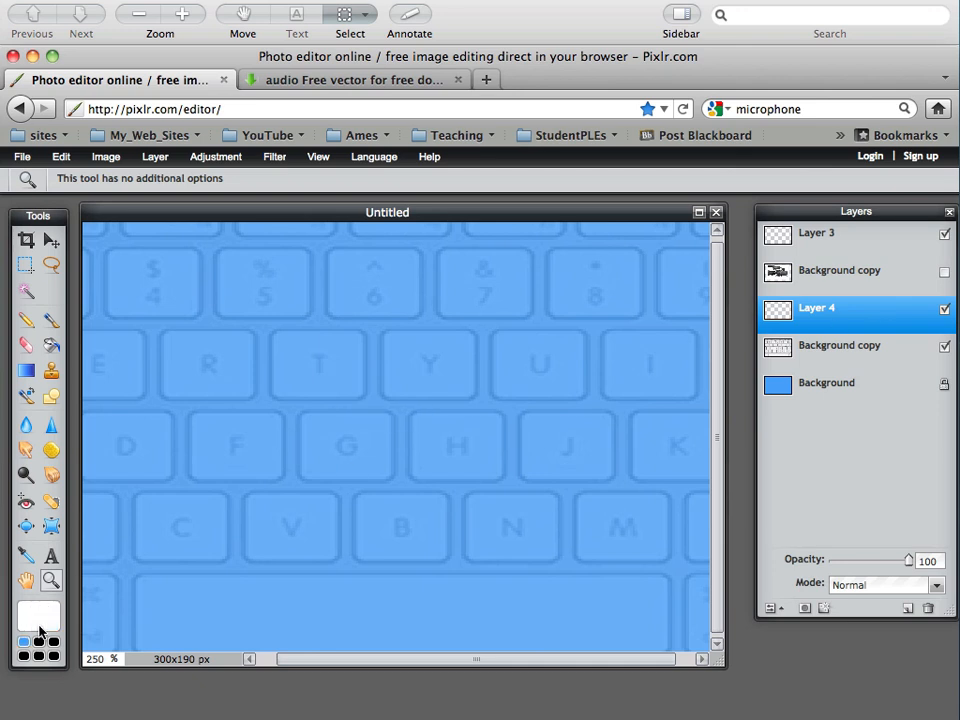
left_click(51, 345)
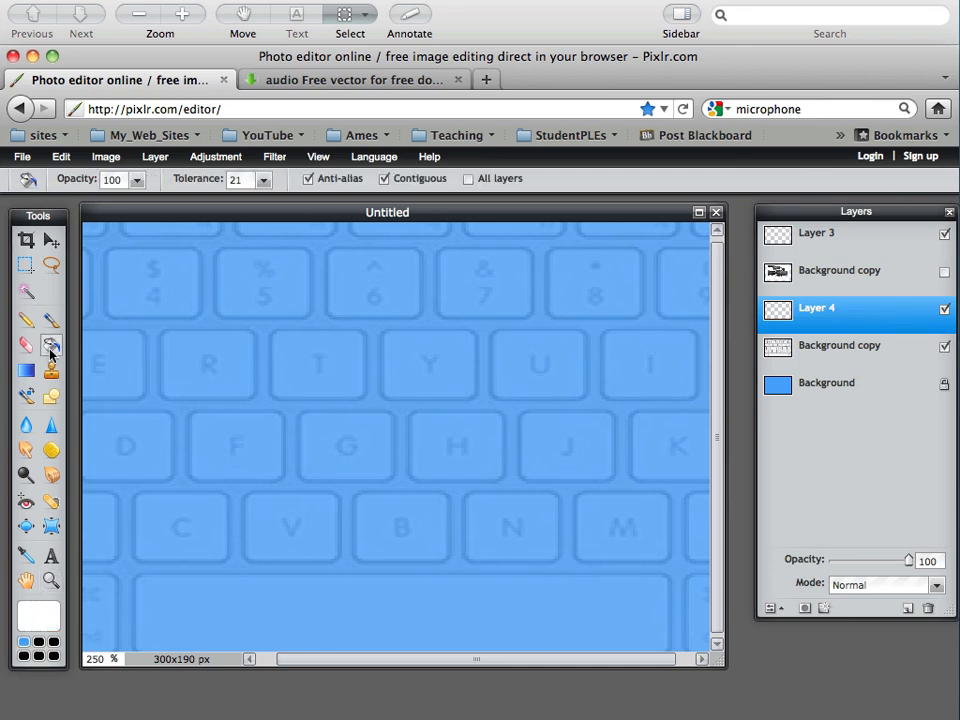
left_click(262, 358)
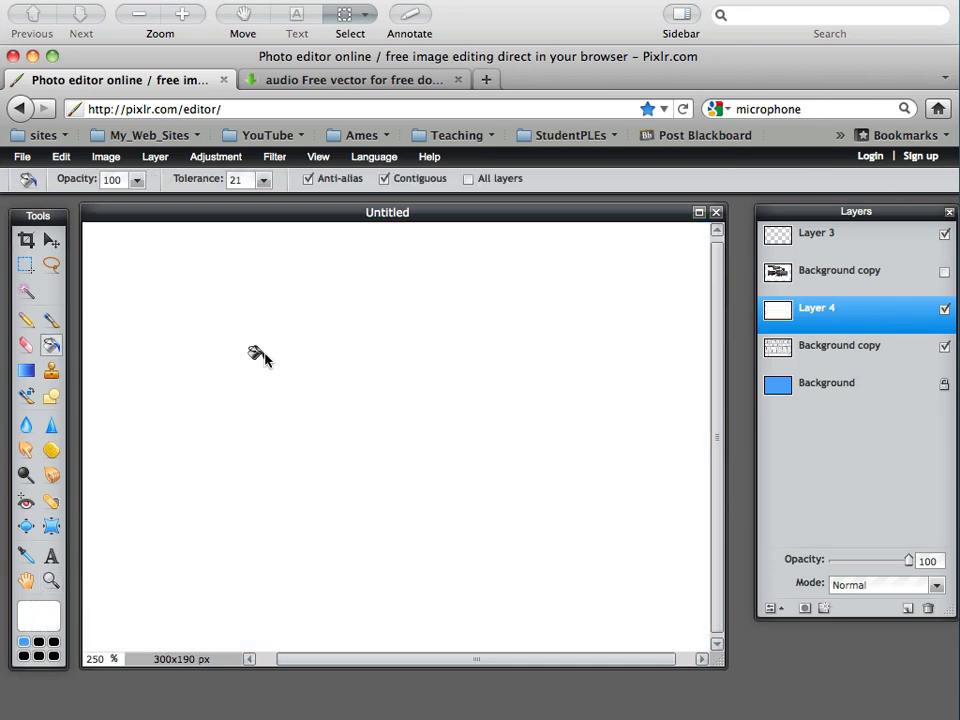
- Show the video camera layer and set its opacity to 41
left_click(945, 272)
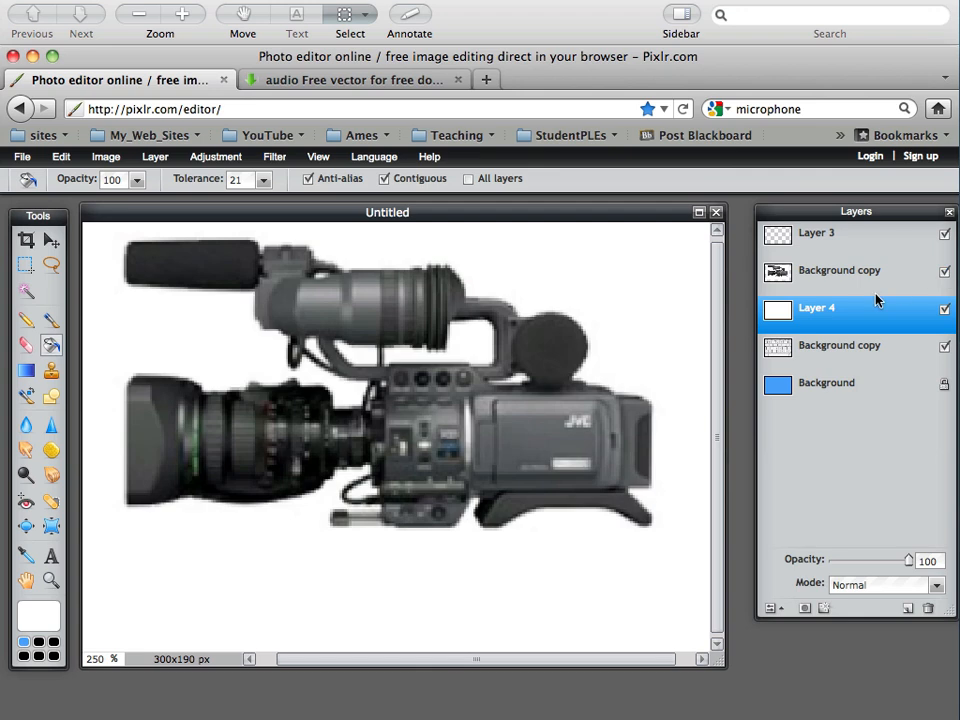
left_click(806, 275)
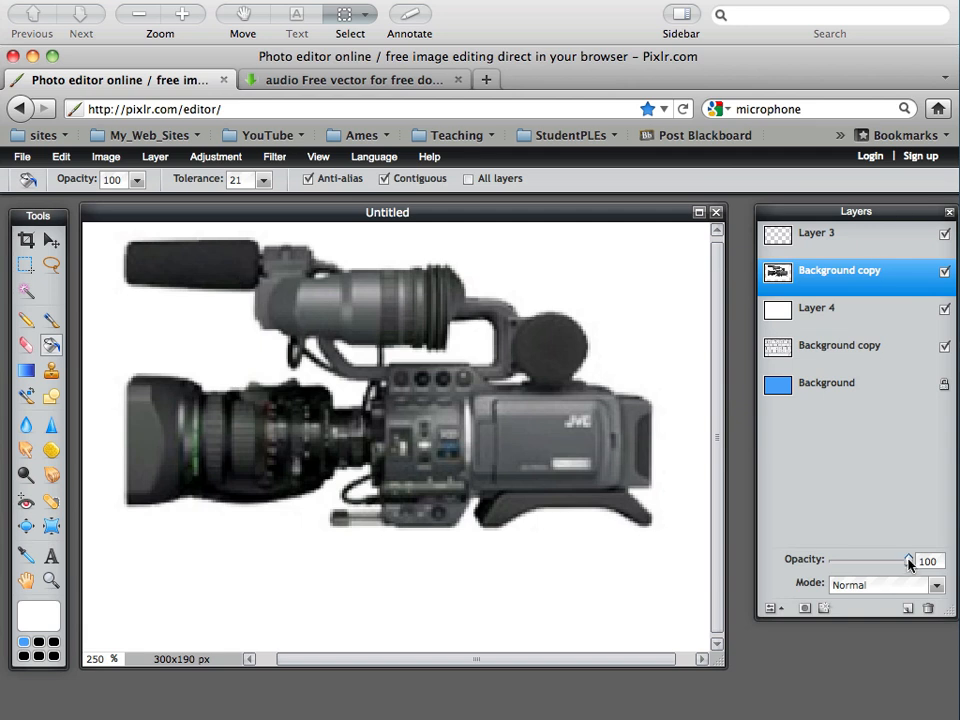
left_click_drag(910, 563, 862, 570)
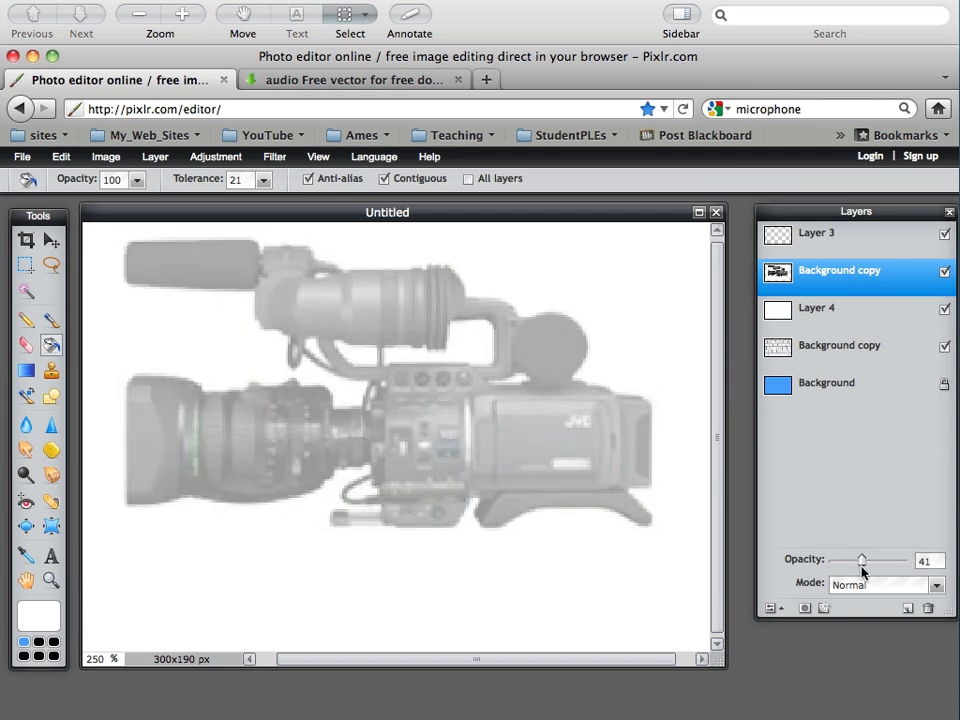
- Select a rectangle over the camera's microphone and fill it with black on Layer 3
left_click(26, 265)
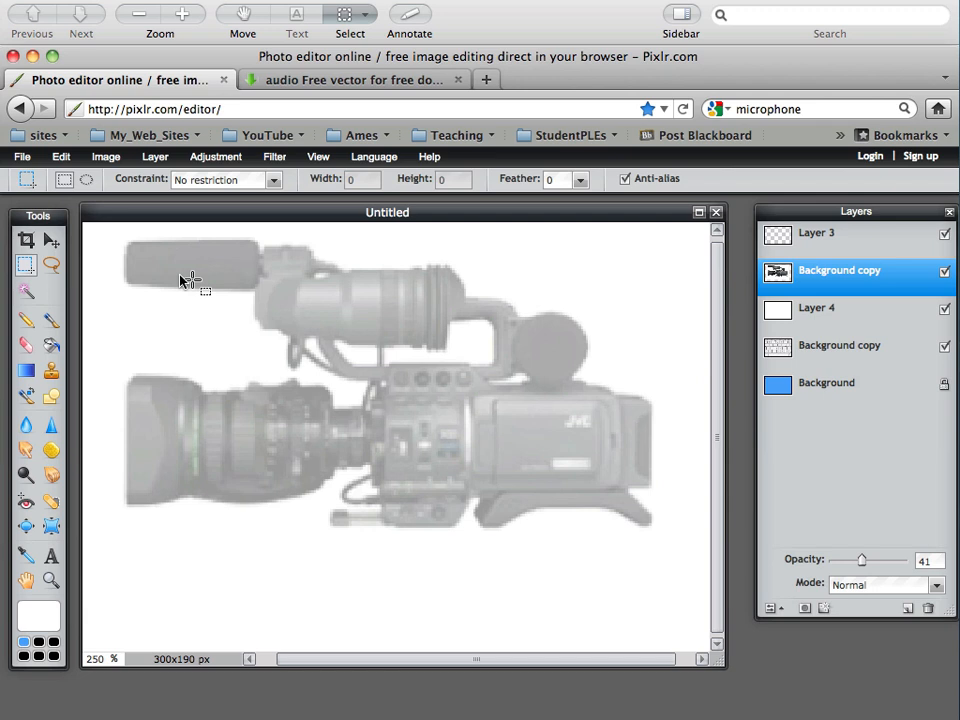
left_click_drag(125, 244, 259, 286)
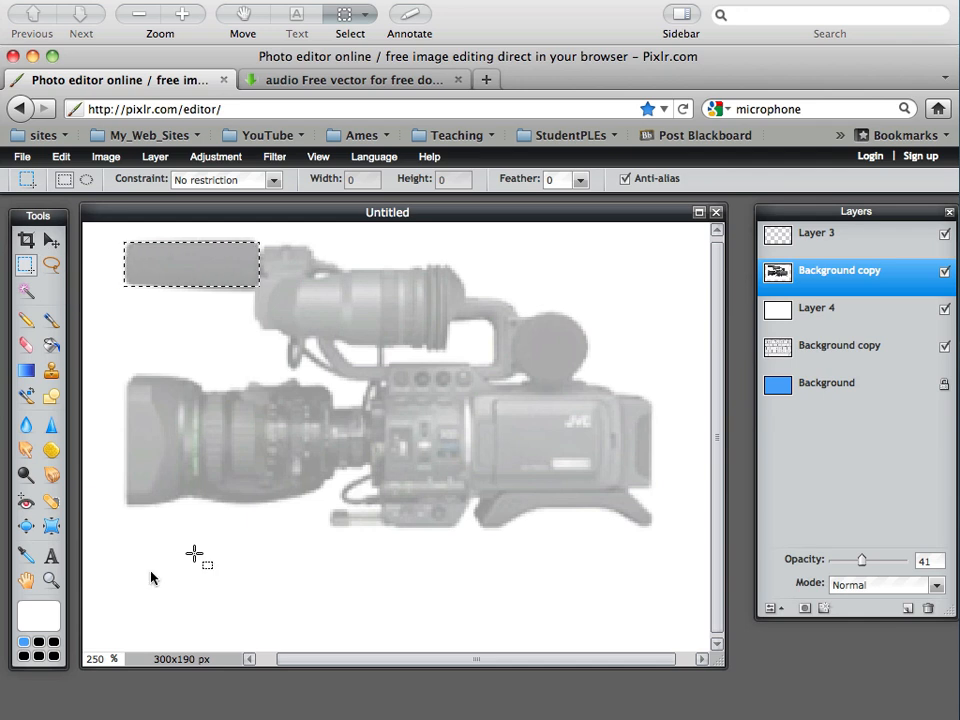
left_click(52, 617)
left_click_drag(574, 407, 524, 351)
left_click(899, 549)
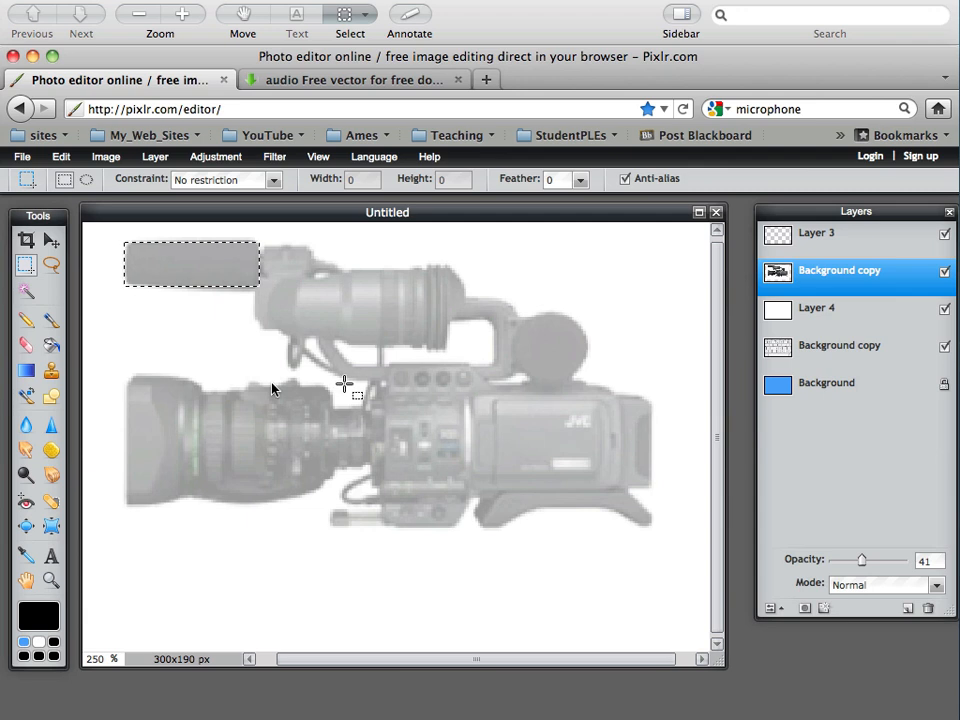
left_click(51, 346)
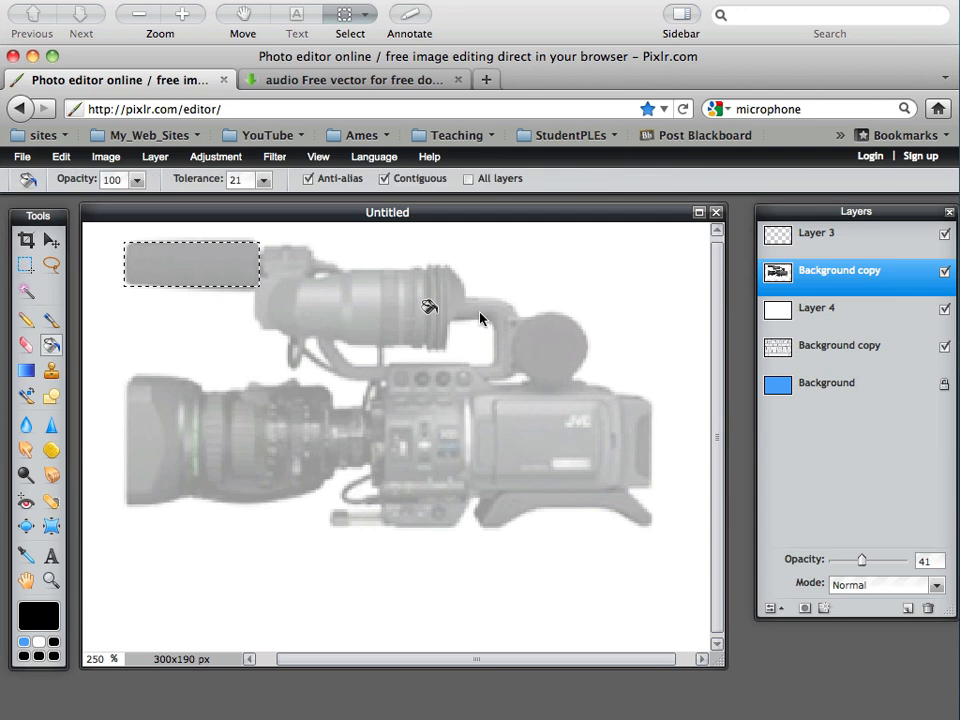
left_click(783, 238)
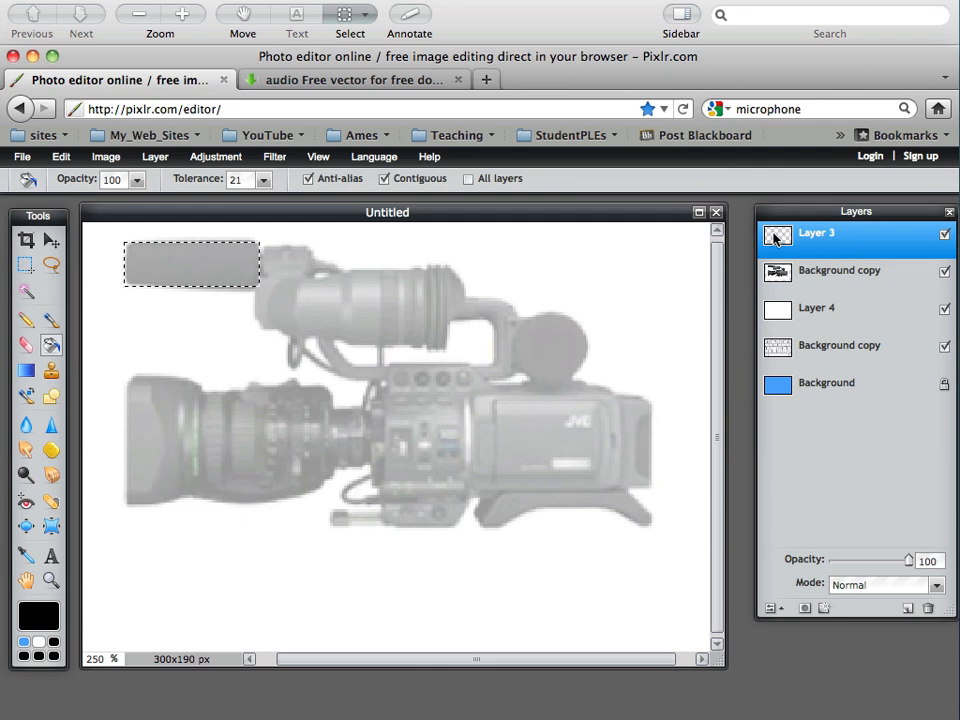
left_click(189, 262)
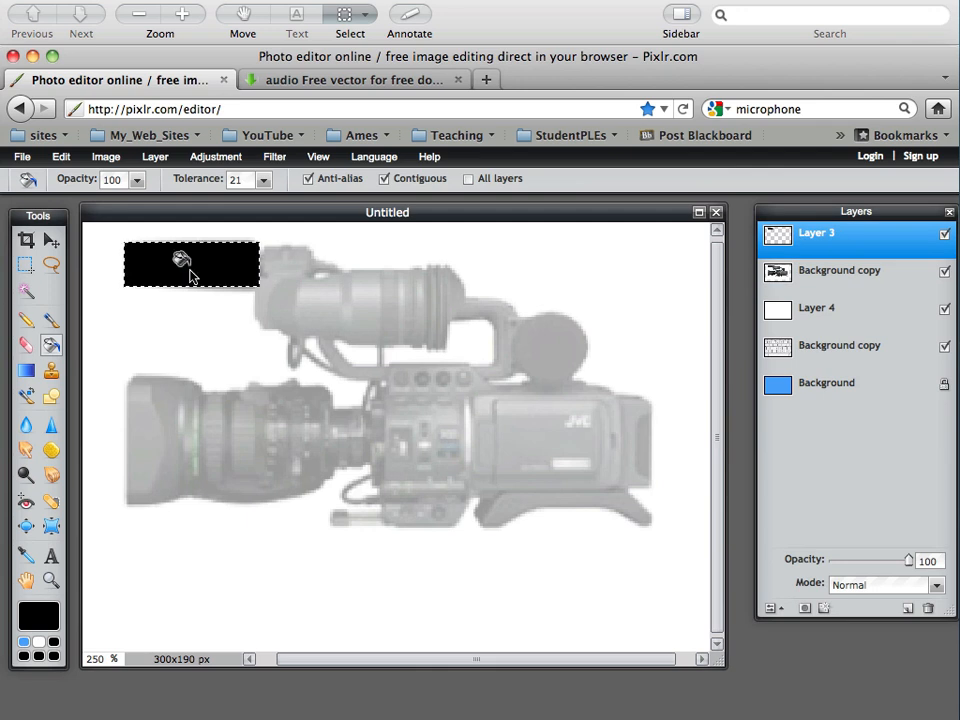
- Trace the camera body, viewfinder and rear lens section with the polygonal lasso and fill the selection with black on Layer 3
left_click(51, 265)
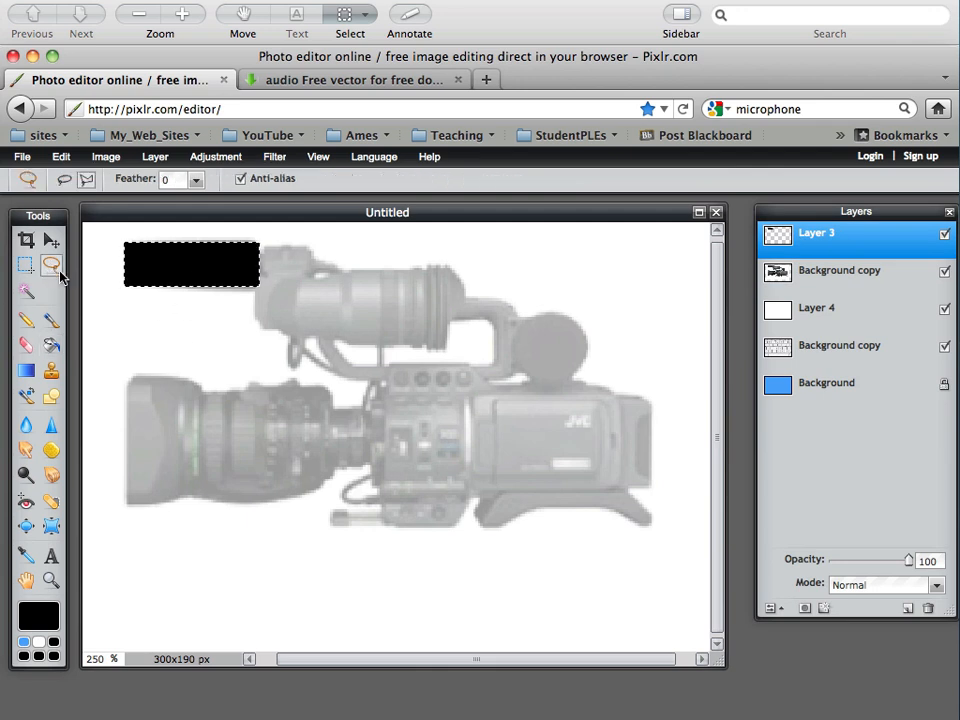
left_click(266, 265)
mouse_move(333, 393)
left_mouse_down()
mouse_move(313, 381)
mouse_move(246, 391)
left_mouse_up()
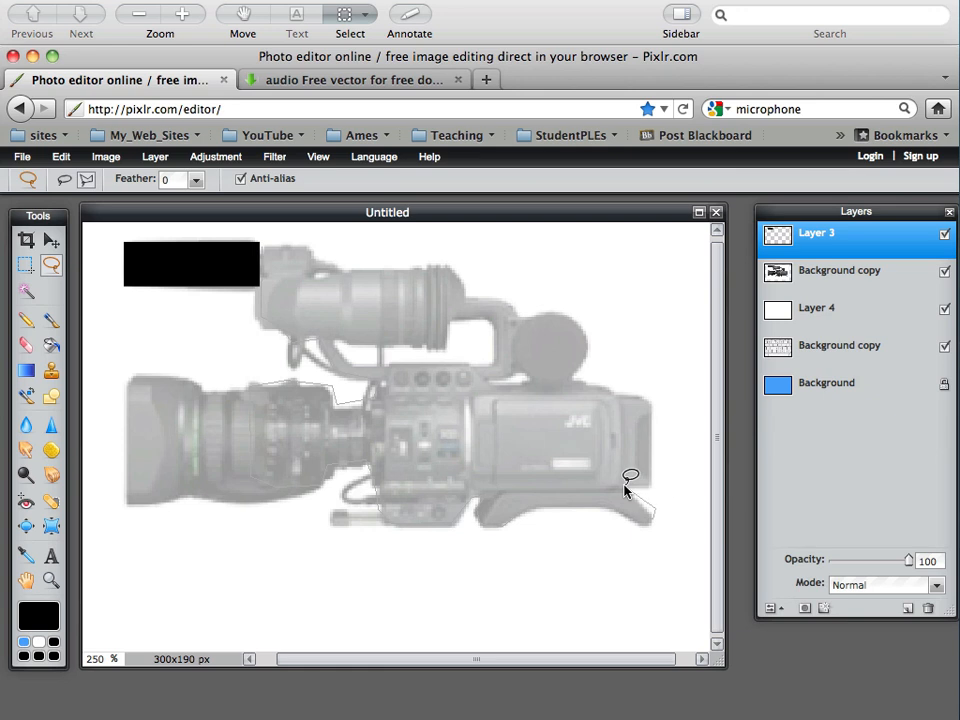
left_click_drag(646, 408, 606, 397)
mouse_move(463, 358)
left_mouse_down()
mouse_move(371, 363)
mouse_move(349, 358)
mouse_move(337, 334)
left_mouse_up()
mouse_move(450, 340)
left_mouse_down()
mouse_move(498, 316)
mouse_move(501, 300)
mouse_move(445, 285)
mouse_move(447, 264)
mouse_move(326, 263)
mouse_move(314, 249)
mouse_move(320, 269)
mouse_move(308, 239)
mouse_move(261, 252)
left_mouse_up()
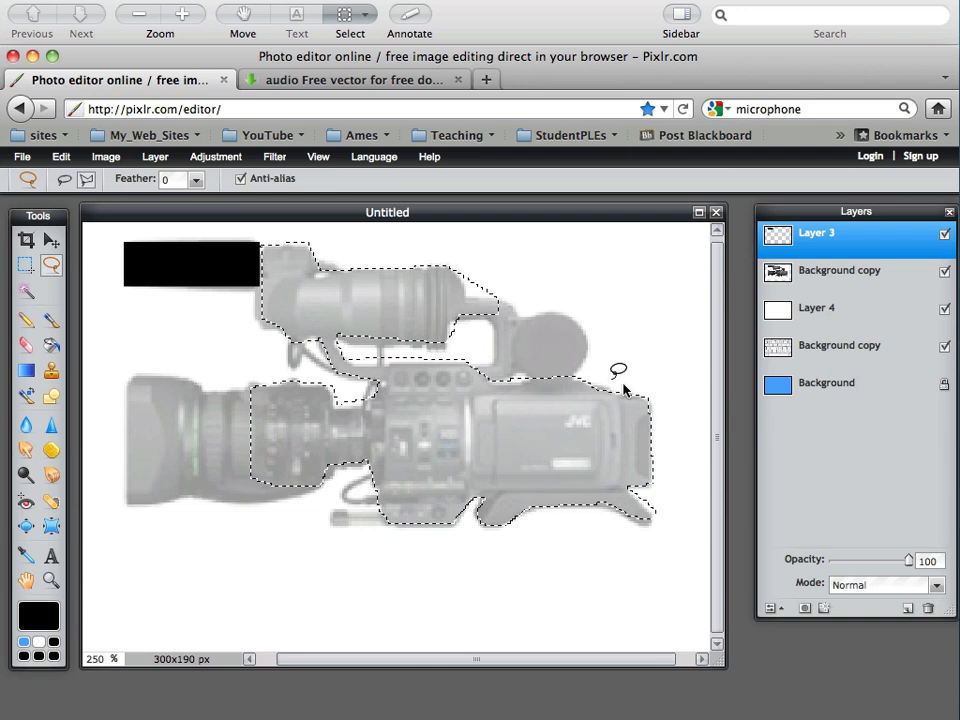
left_click(51, 345)
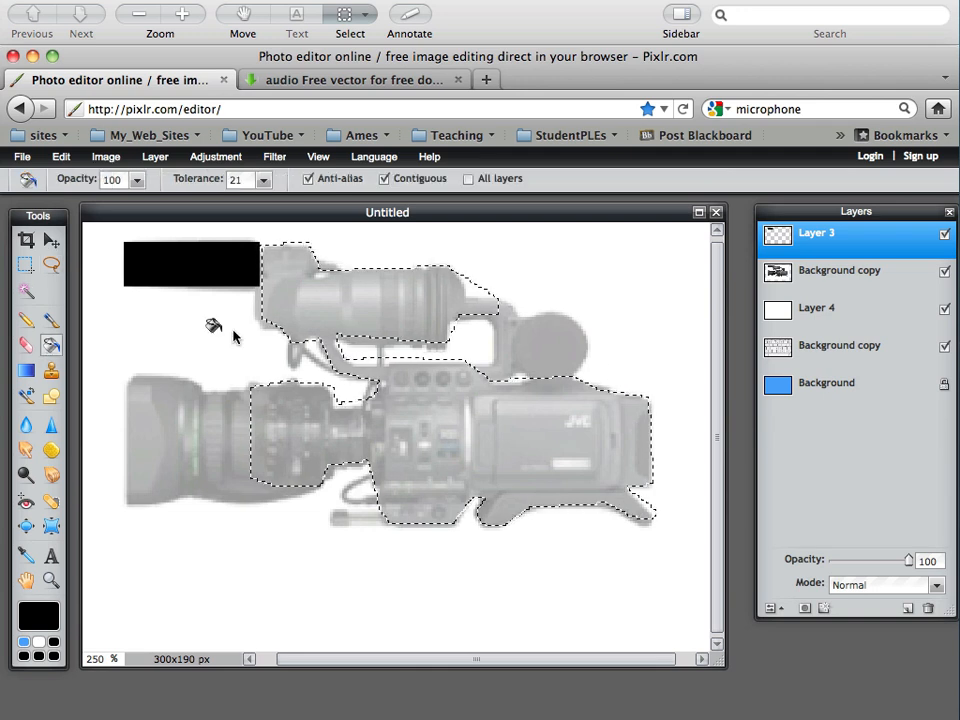
left_click(290, 310)
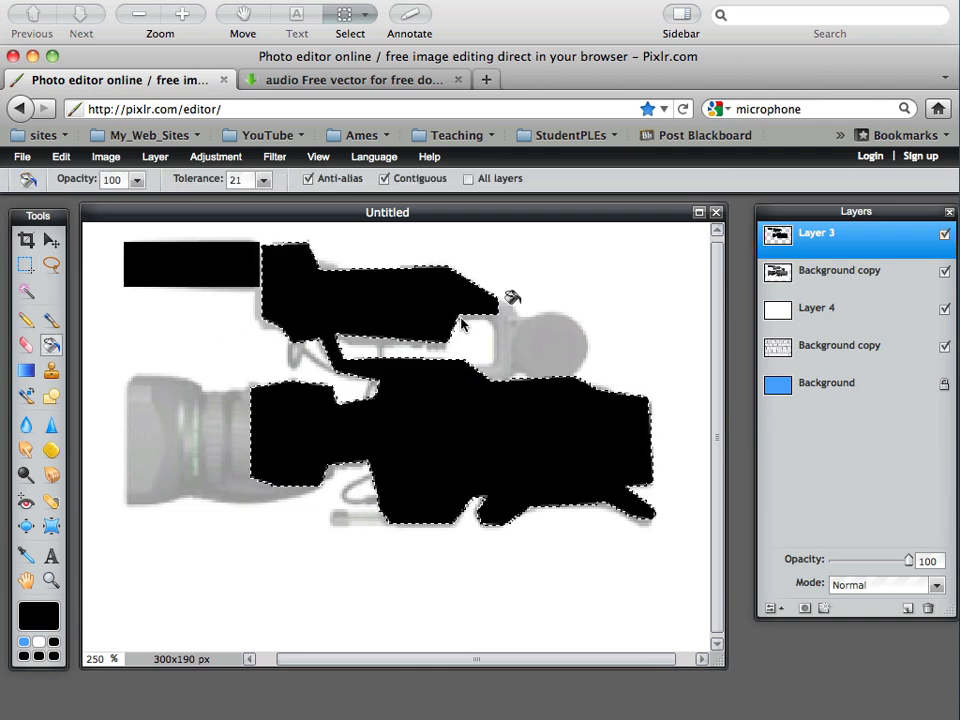
- Select a rectangle over the front end of the camera's lens and fill it with black
left_click(30, 266)
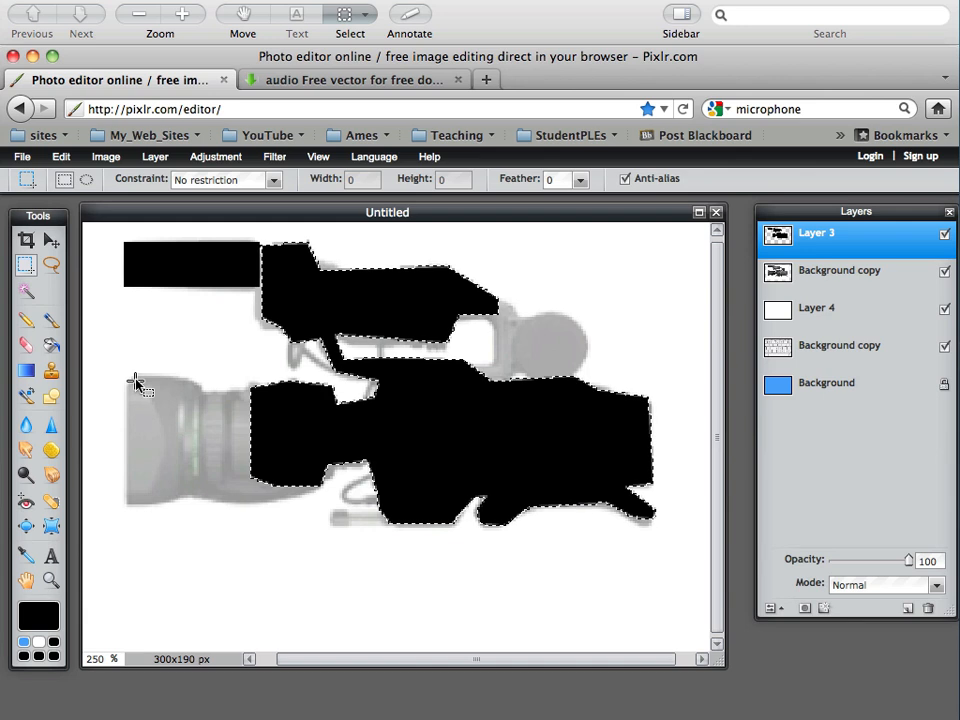
mouse_move(127, 376)
left_mouse_down()
mouse_move(158, 470)
mouse_move(197, 508)
left_mouse_up()
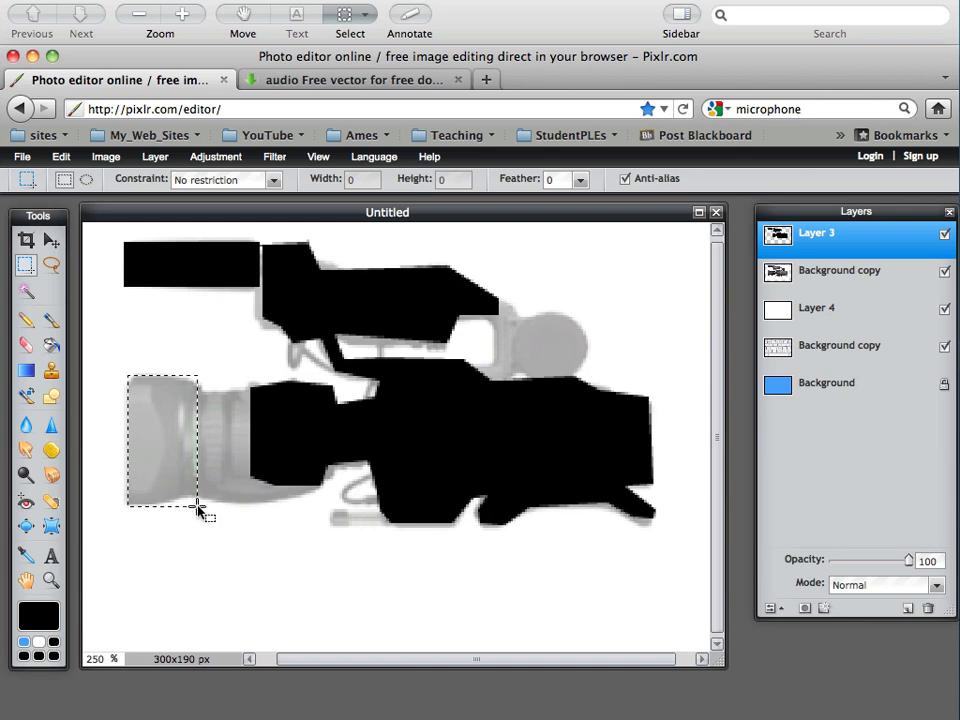
left_click(51, 344)
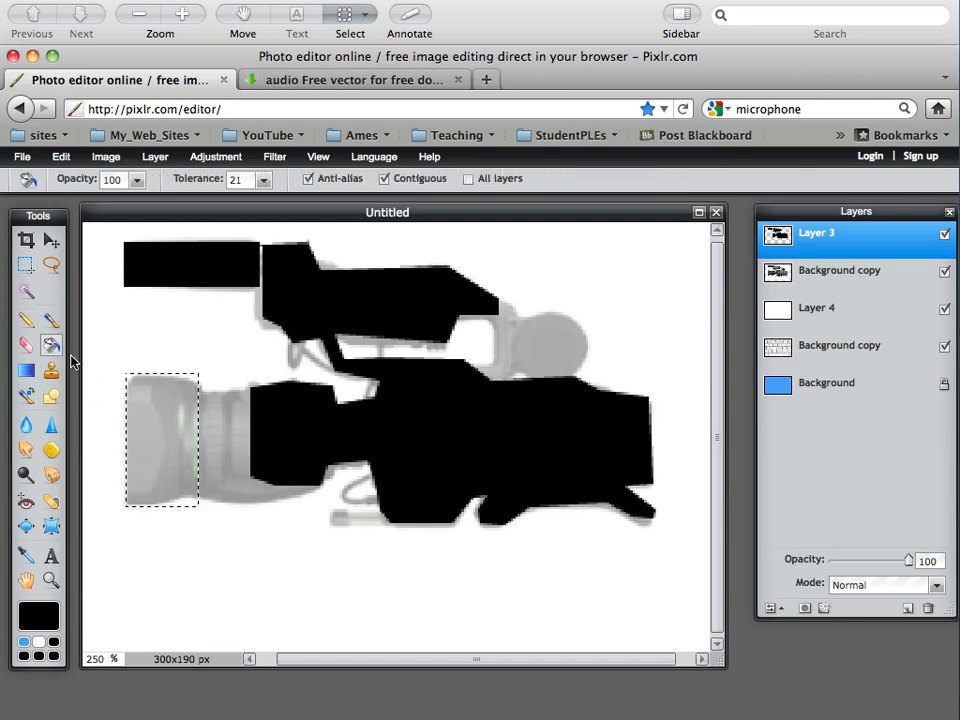
left_click(139, 394)
- Fill a narrow vertical rectangle with black just behind the lens front, leaving a thin gap between them
left_click(27, 268)
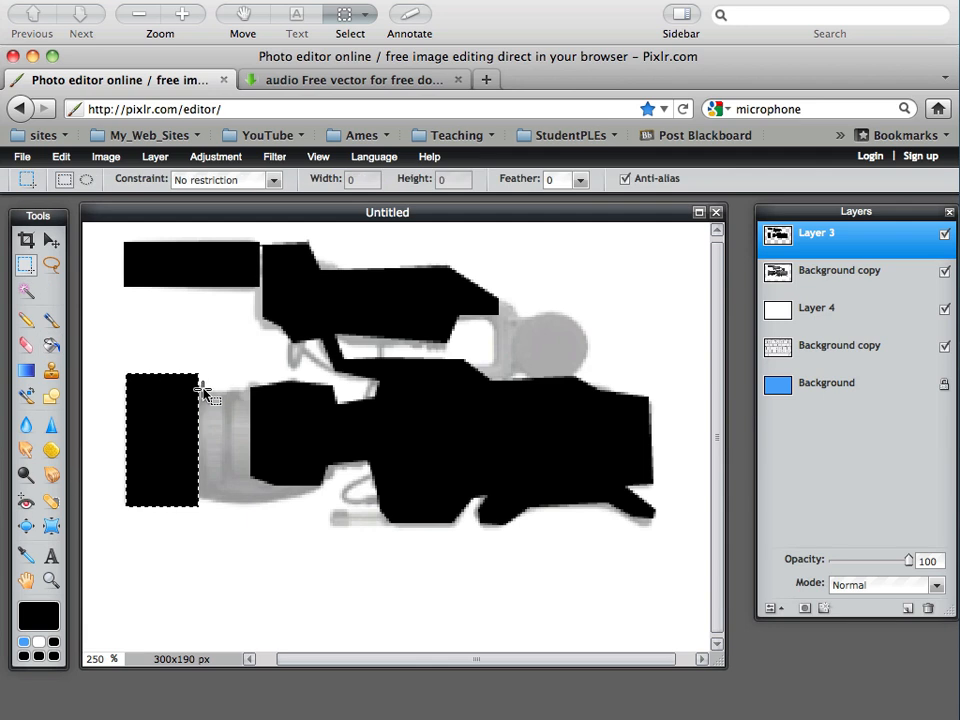
left_click_drag(204, 389, 222, 504)
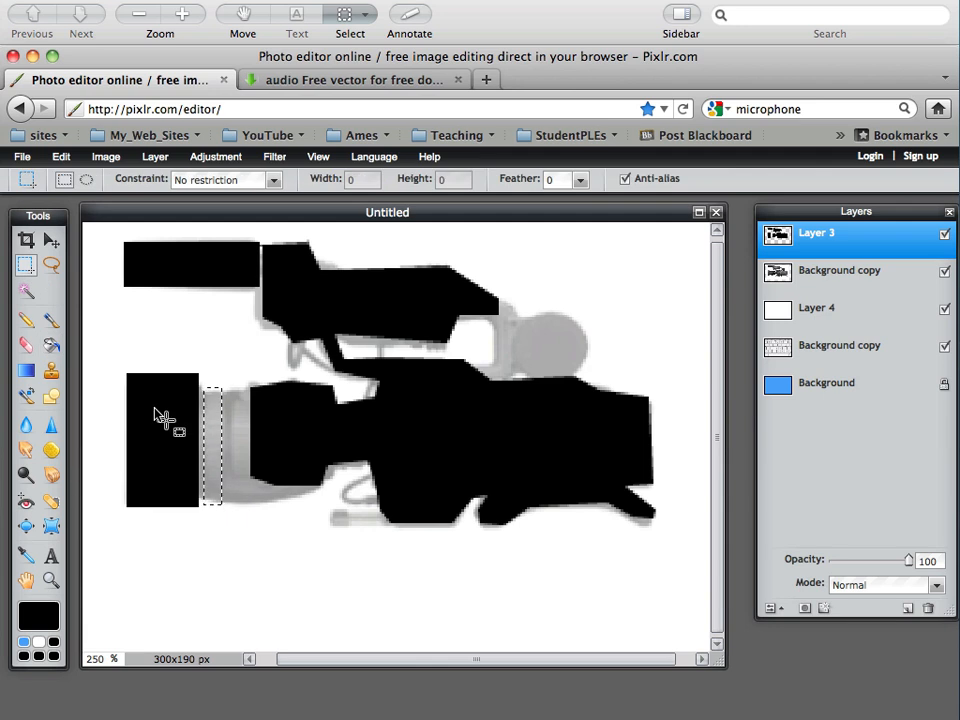
left_click(51, 344)
left_click(211, 400)
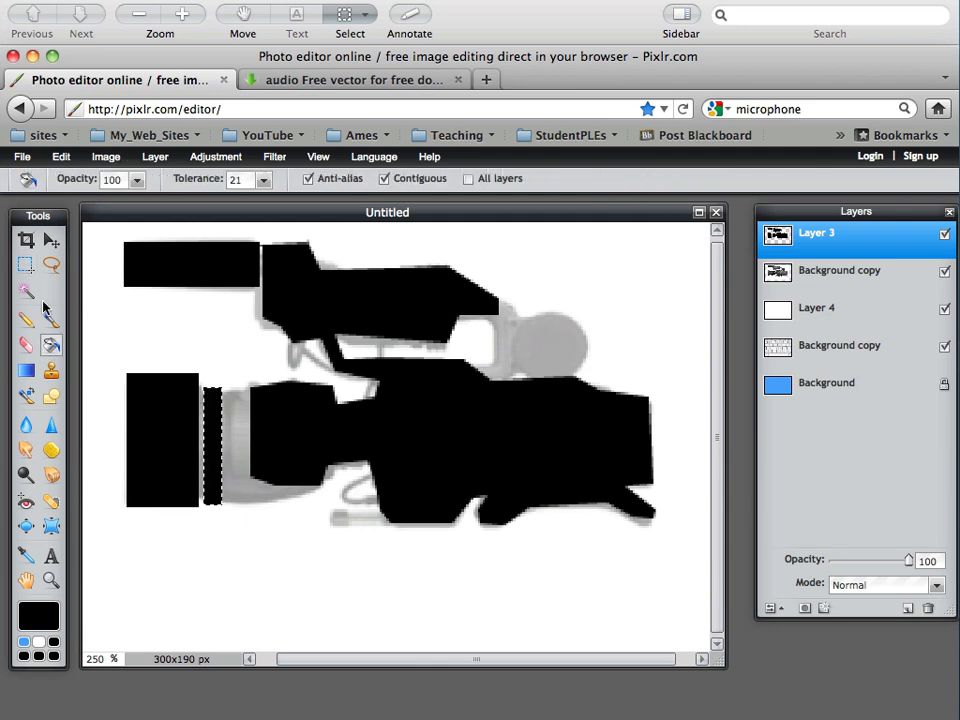
- Fill a second narrow vertical strip with black between the first strip and the lens body, and clear the selection
left_click(26, 266)
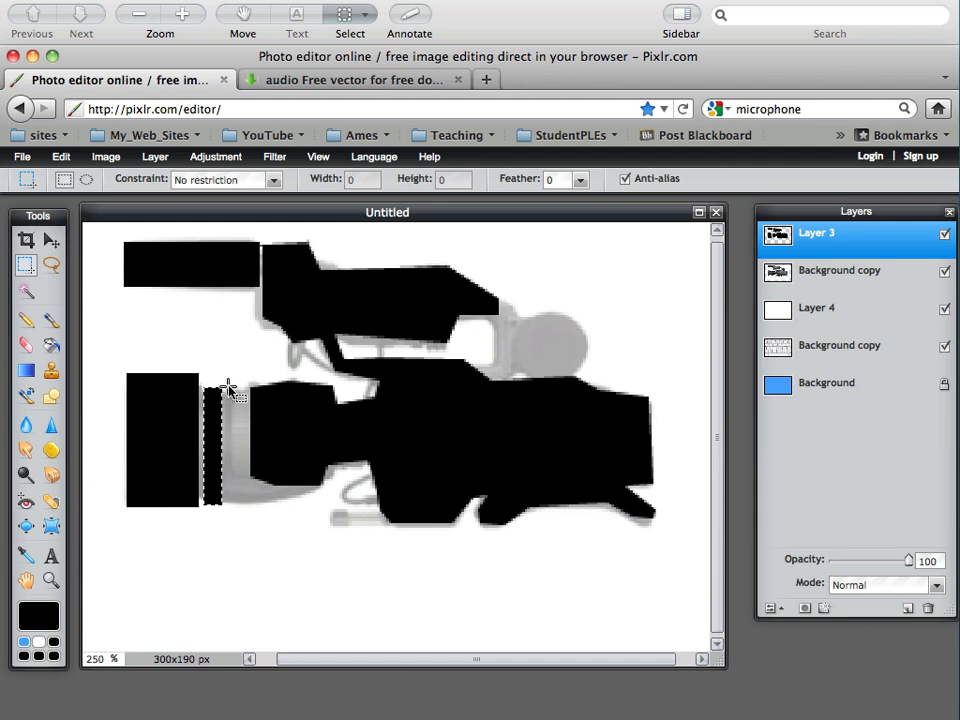
left_click_drag(228, 387, 247, 460)
left_click_drag(244, 505, 248, 504)
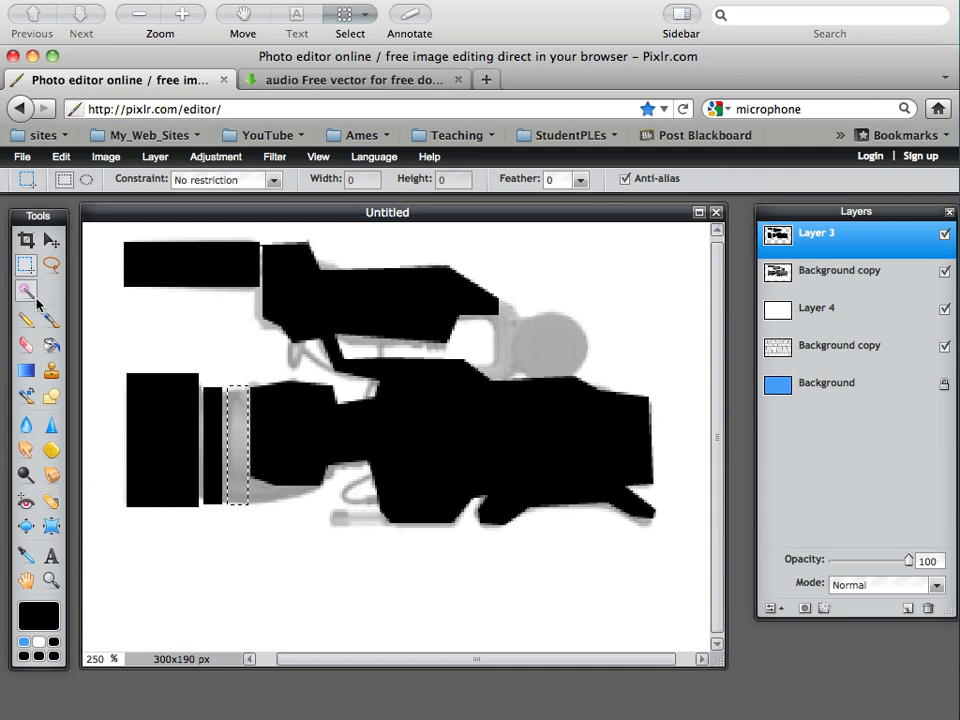
left_click(51, 344)
left_click(238, 420)
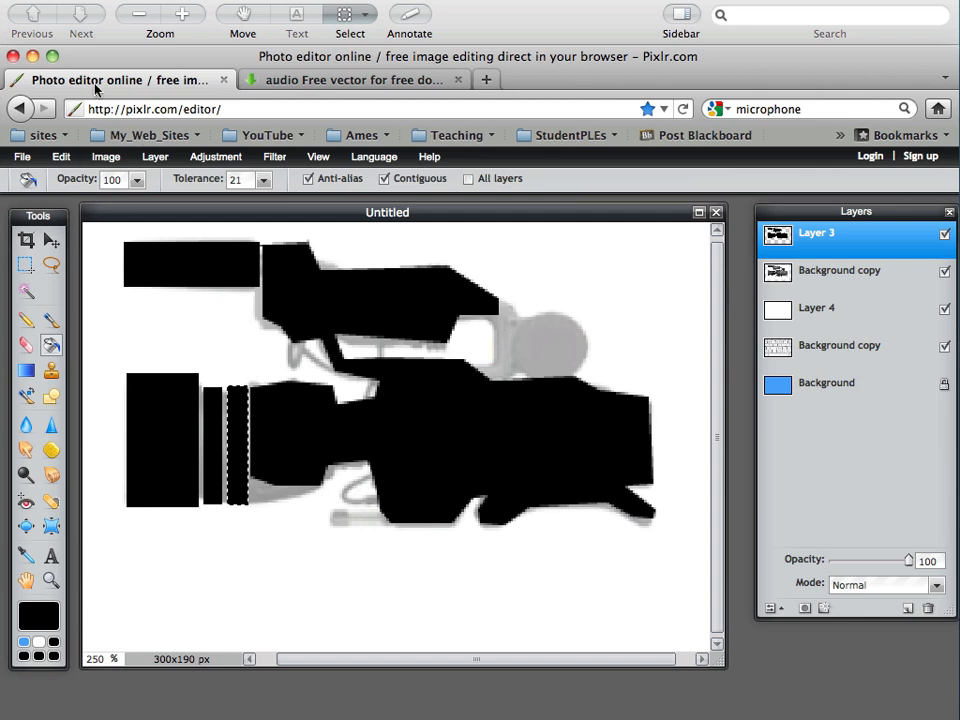
left_click(106, 157)
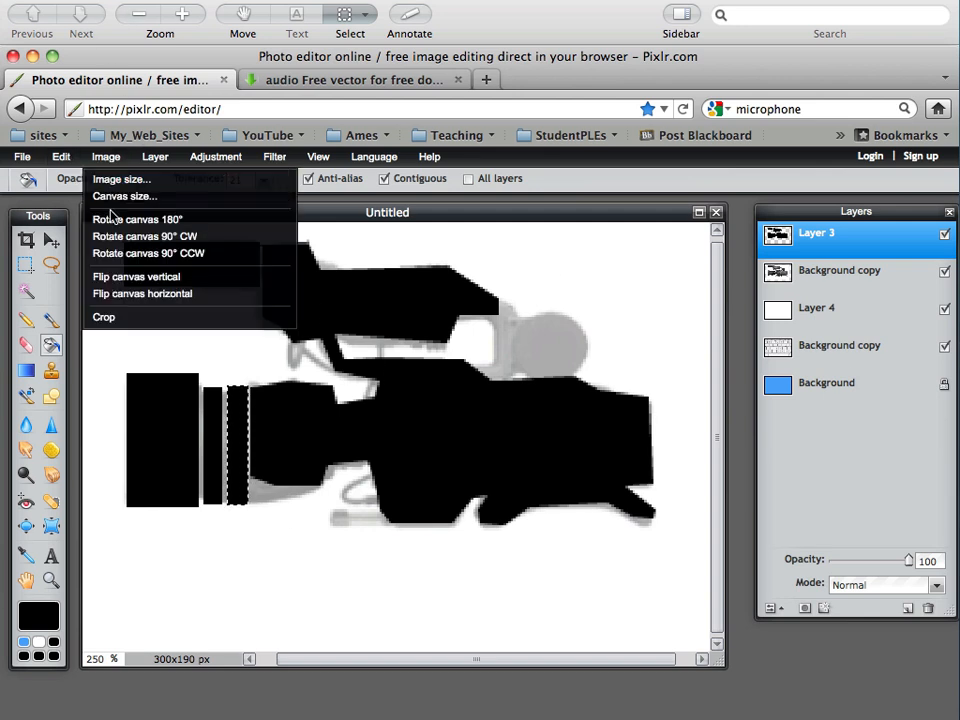
left_click(62, 157)
left_click(86, 349)
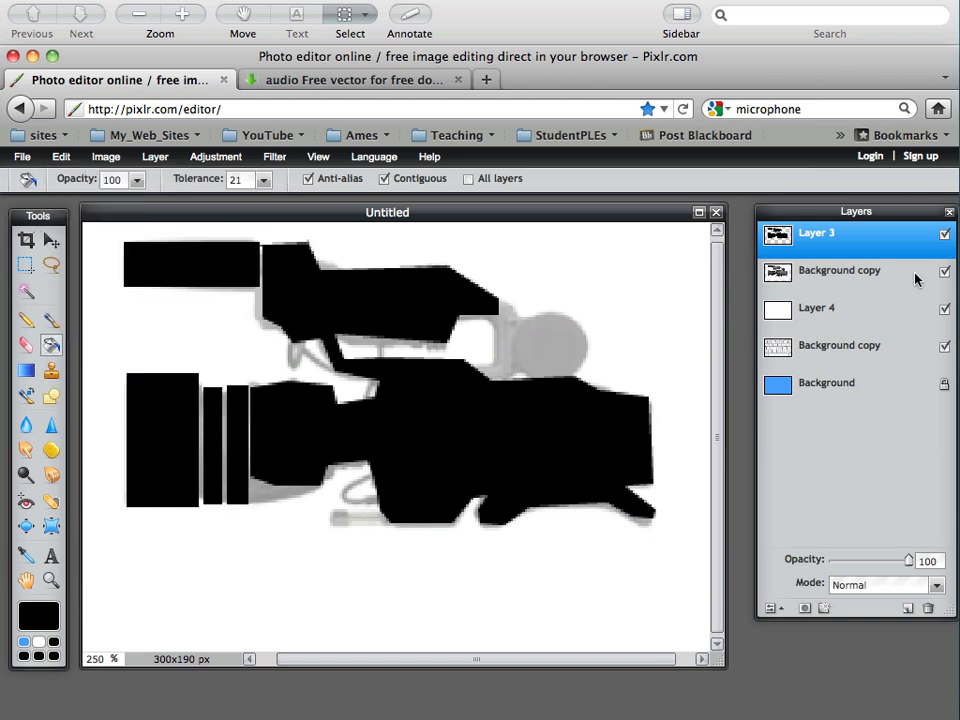
- Compare the black silhouette with the camera photo by toggling the visibility of Layer 3 and the camera layer
left_click(944, 272)
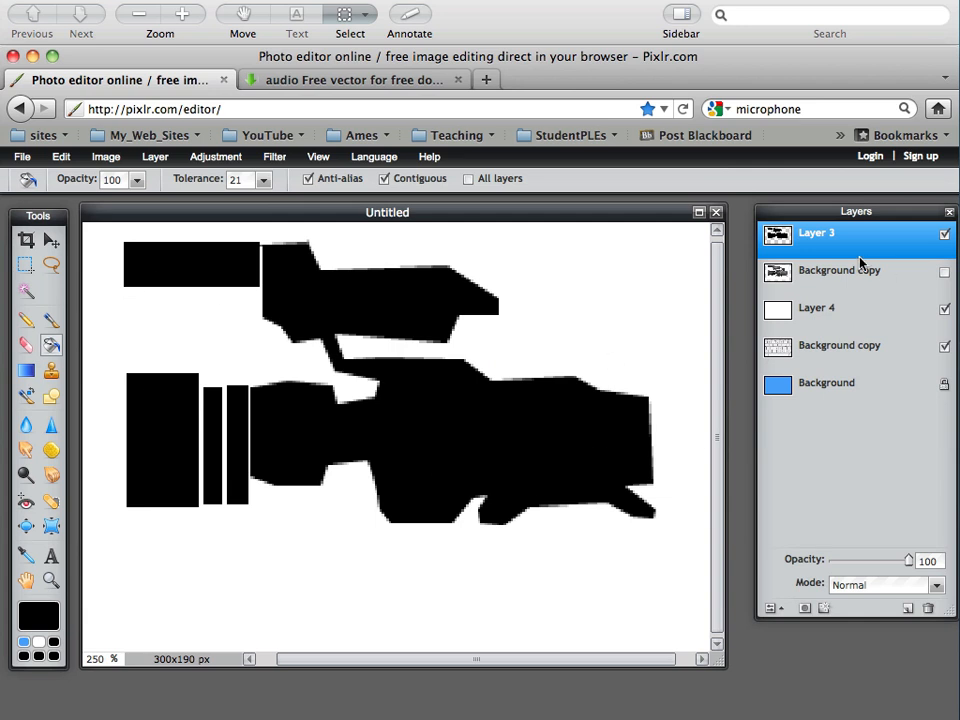
left_click(944, 272)
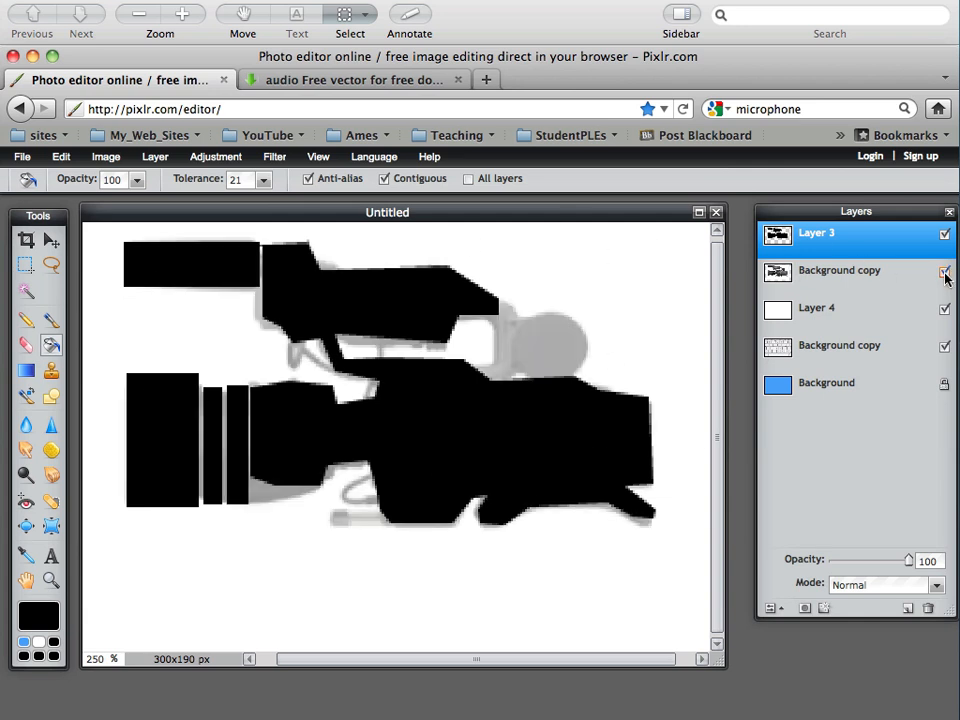
left_click(944, 272)
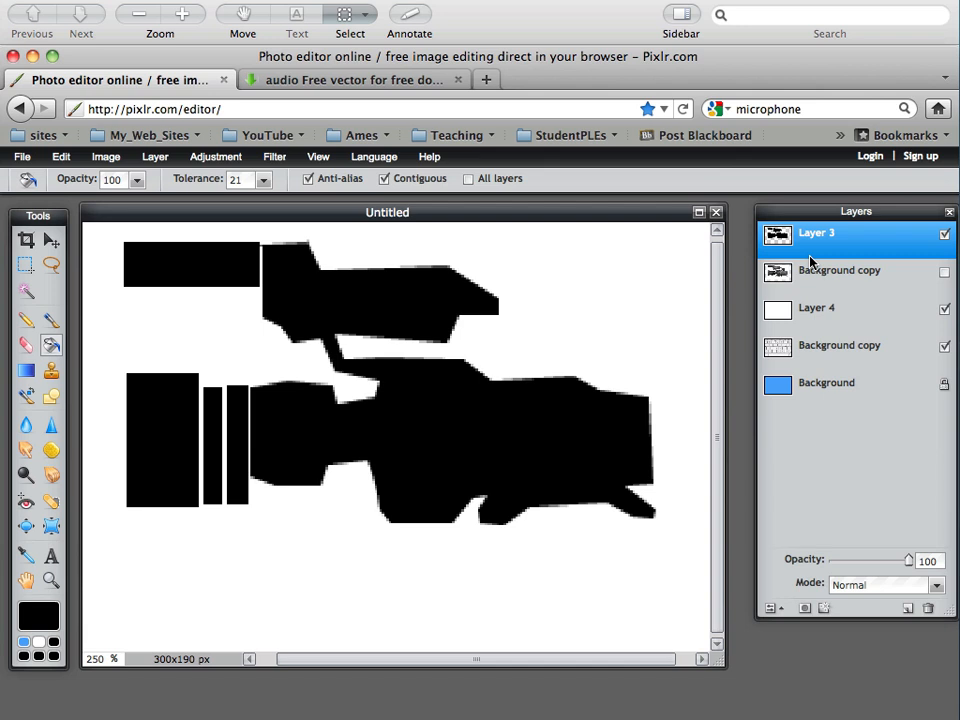
left_click(944, 234)
left_click(944, 272)
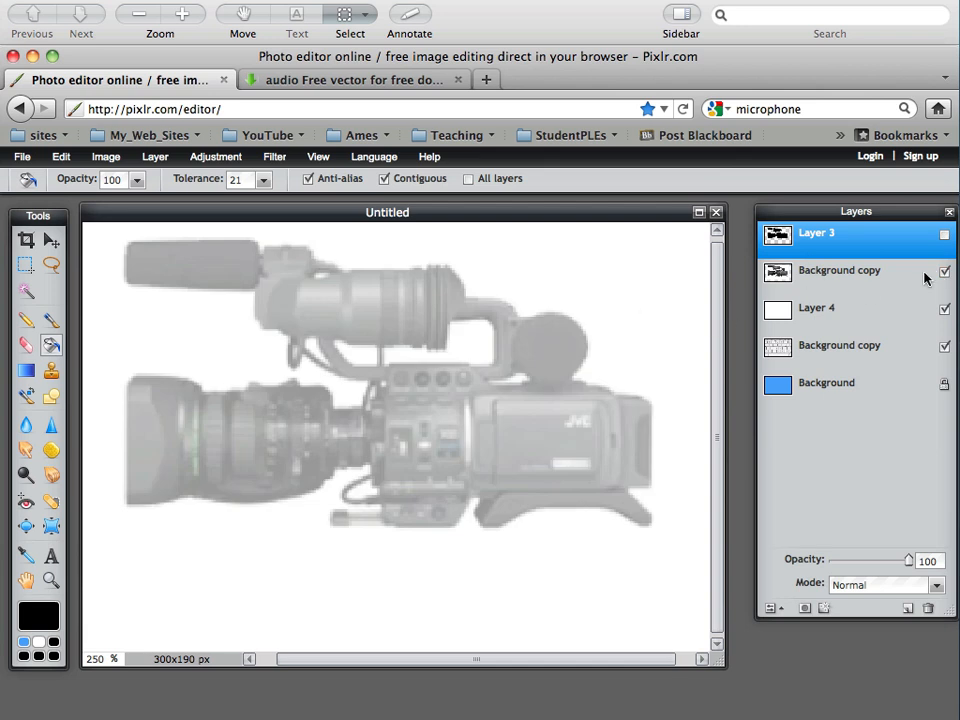
- Delete the video camera photo layer and the white Layer 4, and show the silhouette on Layer 3
left_click(850, 275)
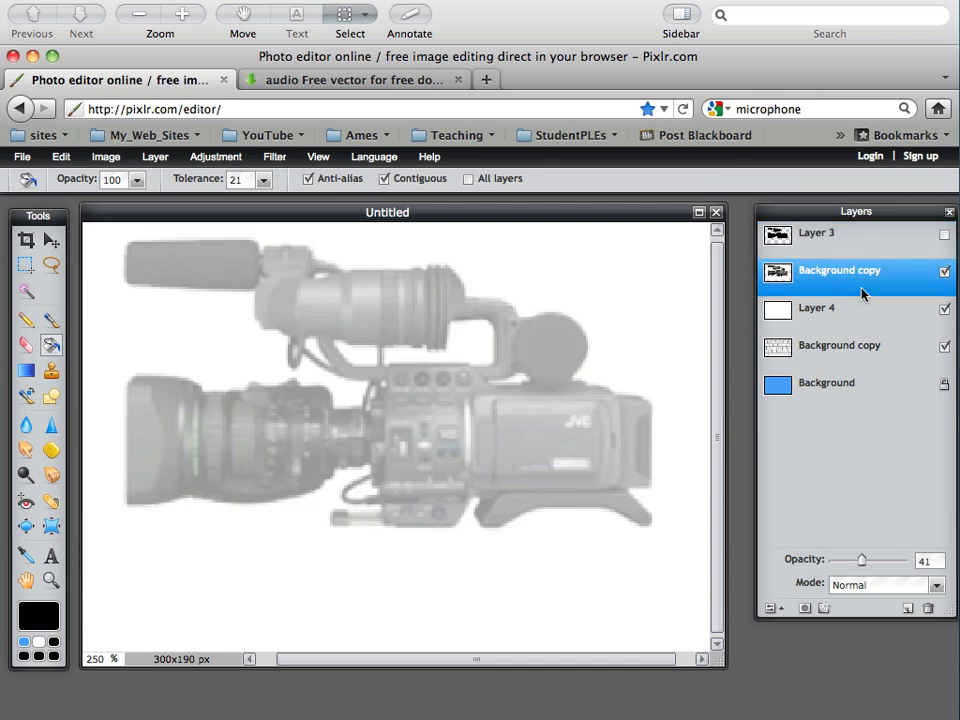
left_click(928, 609)
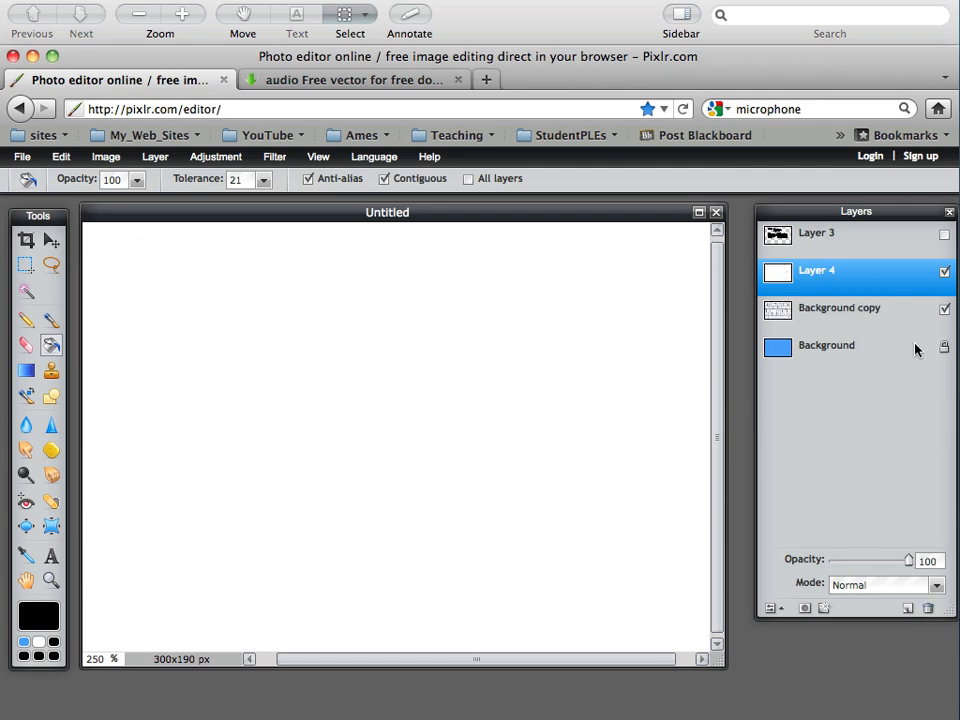
left_click(944, 236)
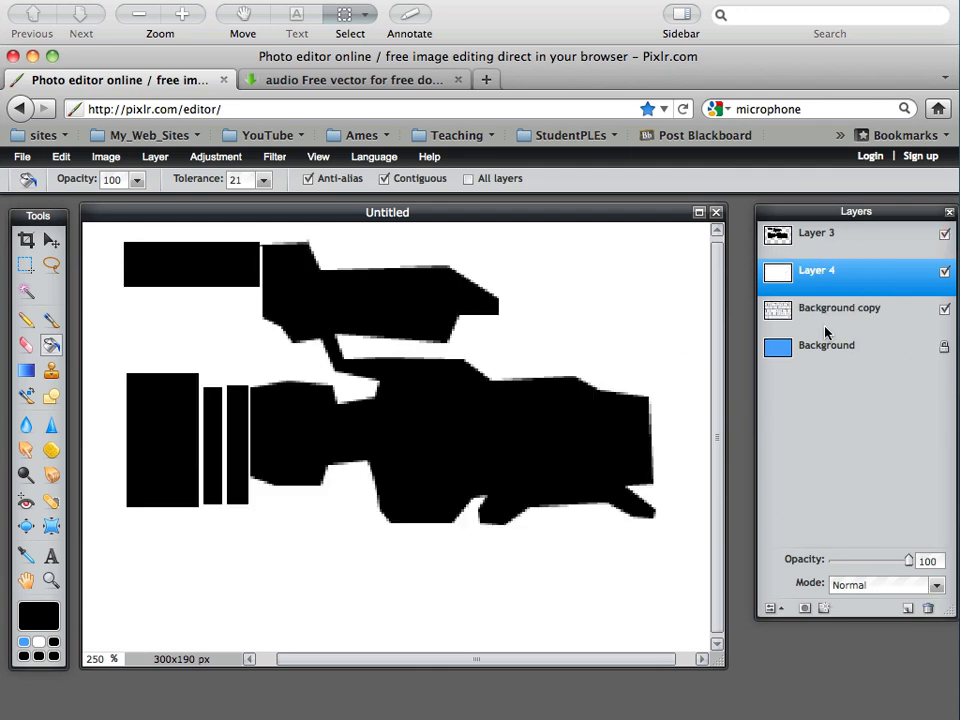
left_click_drag(868, 279, 866, 294)
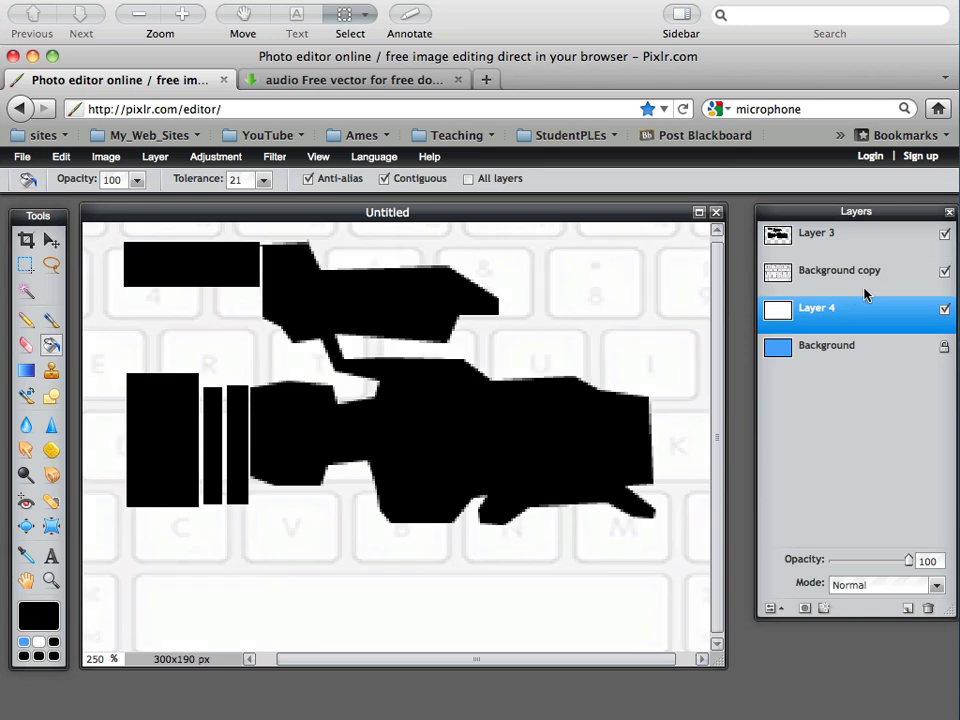
left_click(928, 610)
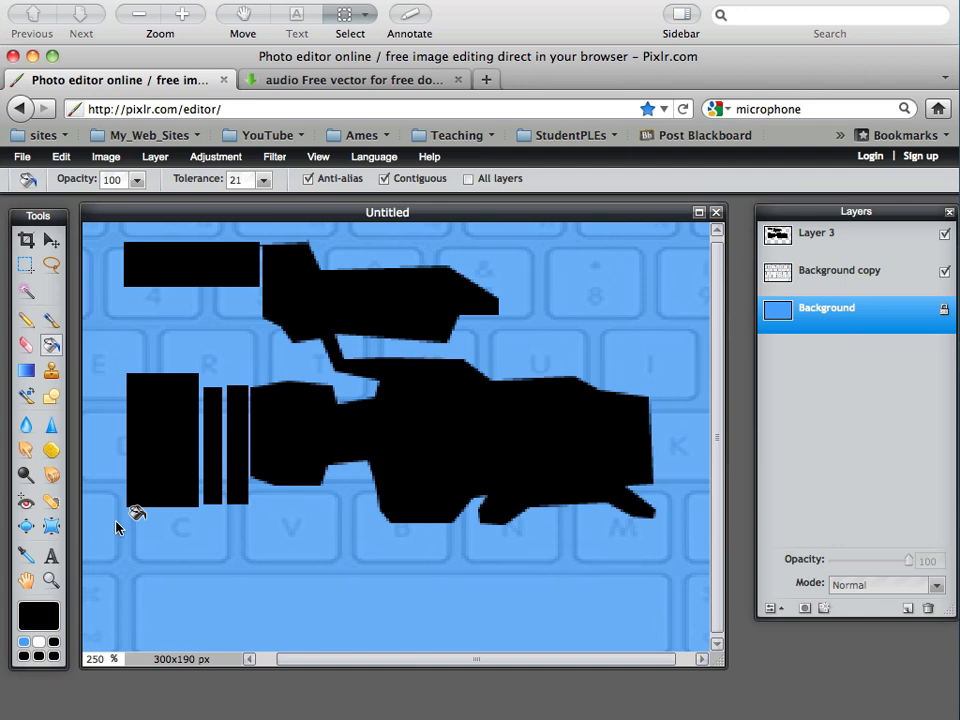
- Move the camera silhouette on Layer 3 slightly up and to the left, viewing the image at 100%
left_click(52, 580)
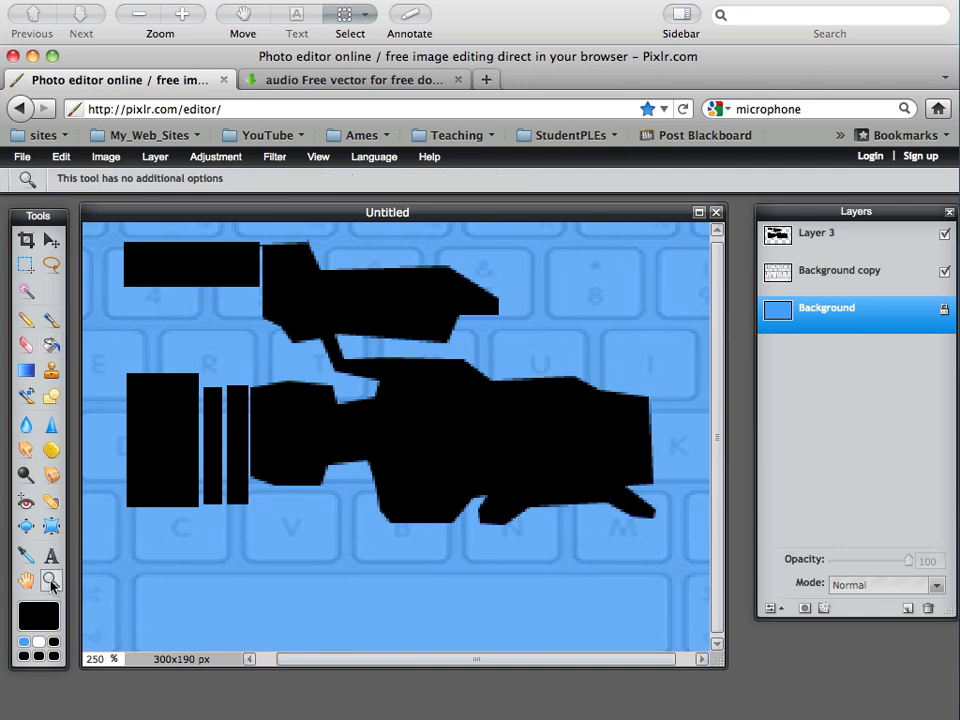
double_click(52, 583)
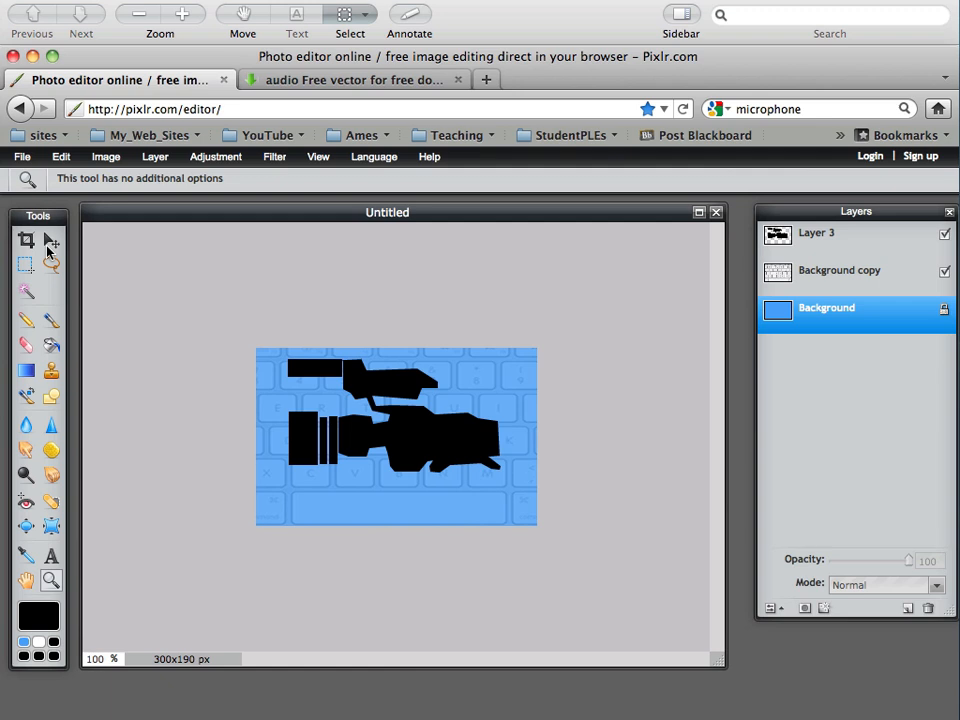
left_click(50, 243)
left_click(870, 233)
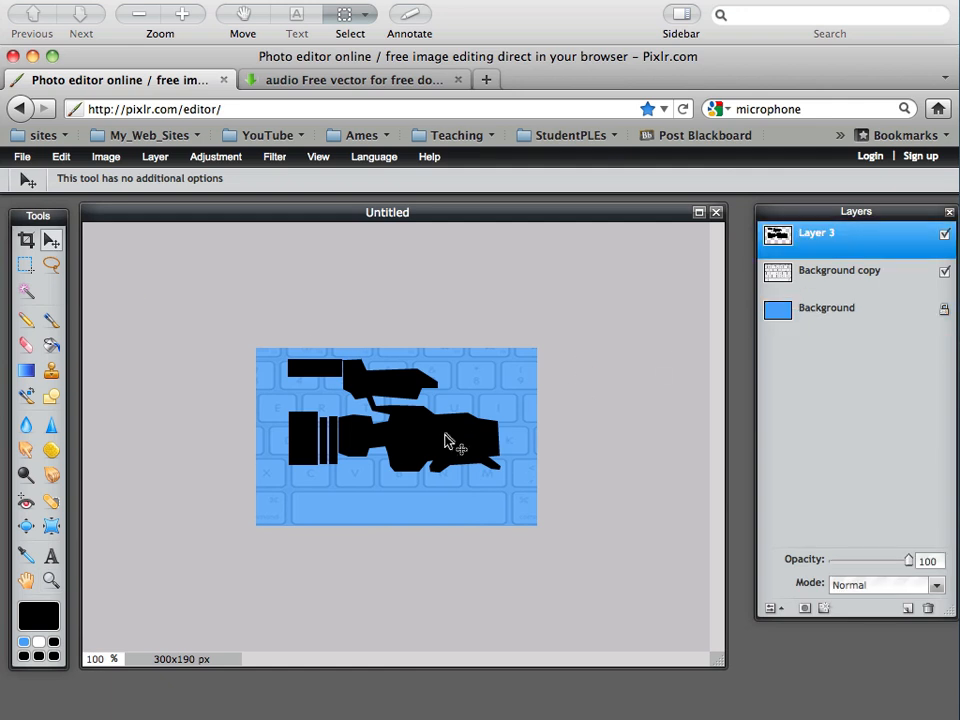
left_click_drag(446, 441, 443, 437)
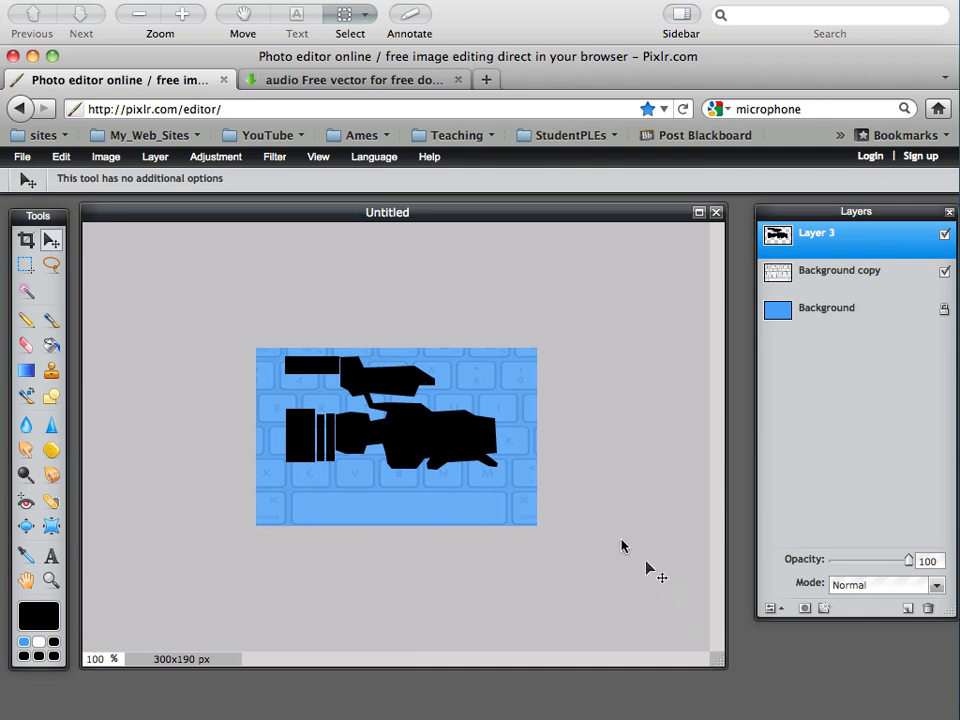
- Add the text "Digital Video" in black Arial Black, size 40, and position it centred below the camera silhouette
left_click(51, 556)
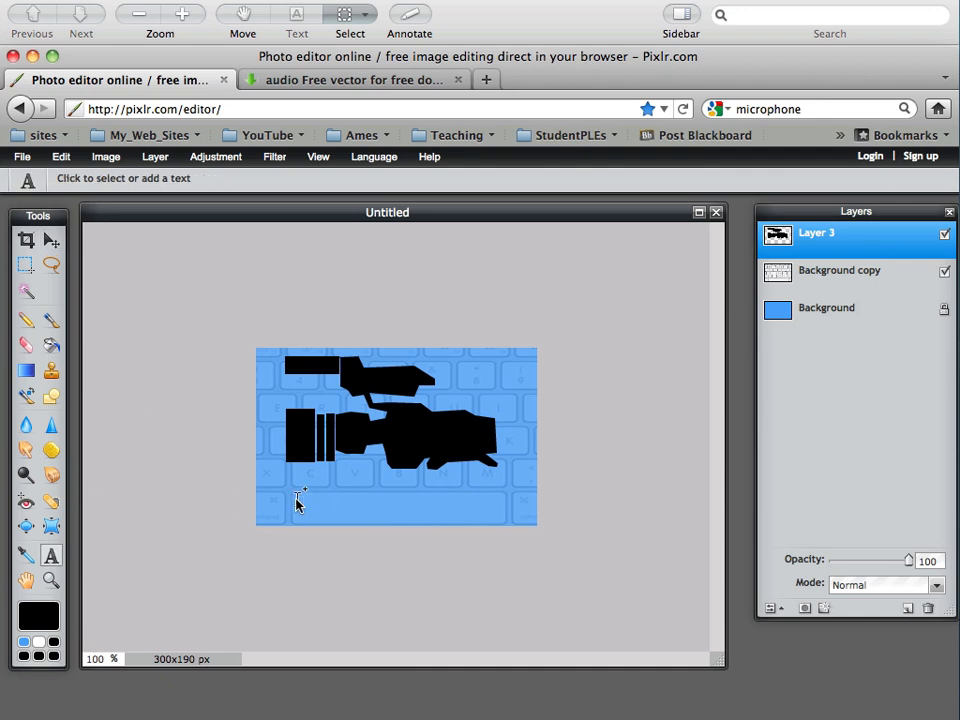
left_click(296, 503)
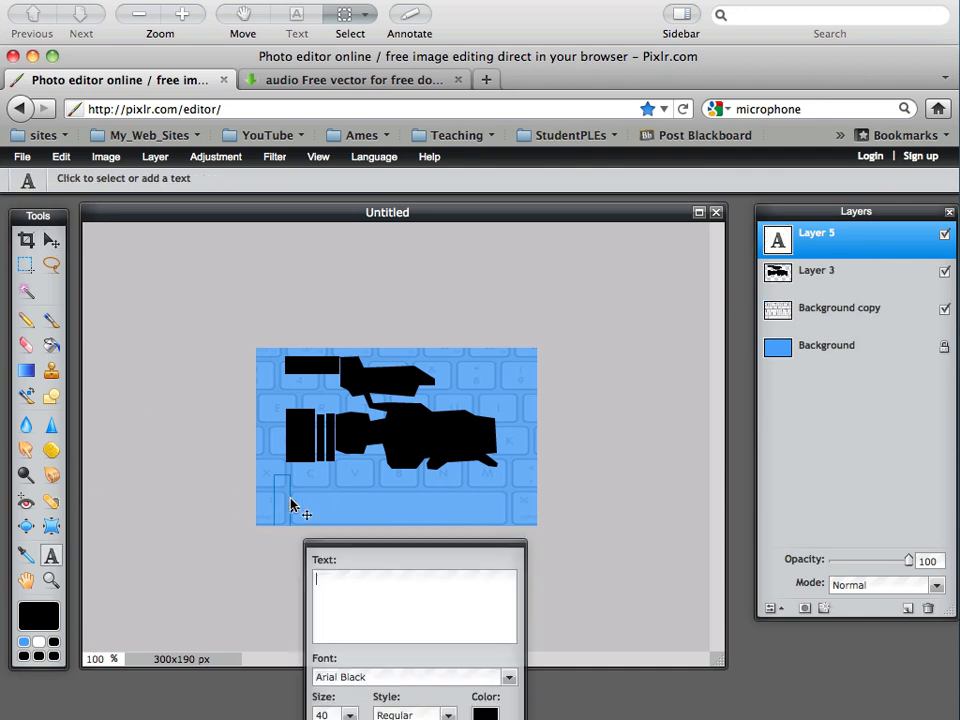
type("Digital ")
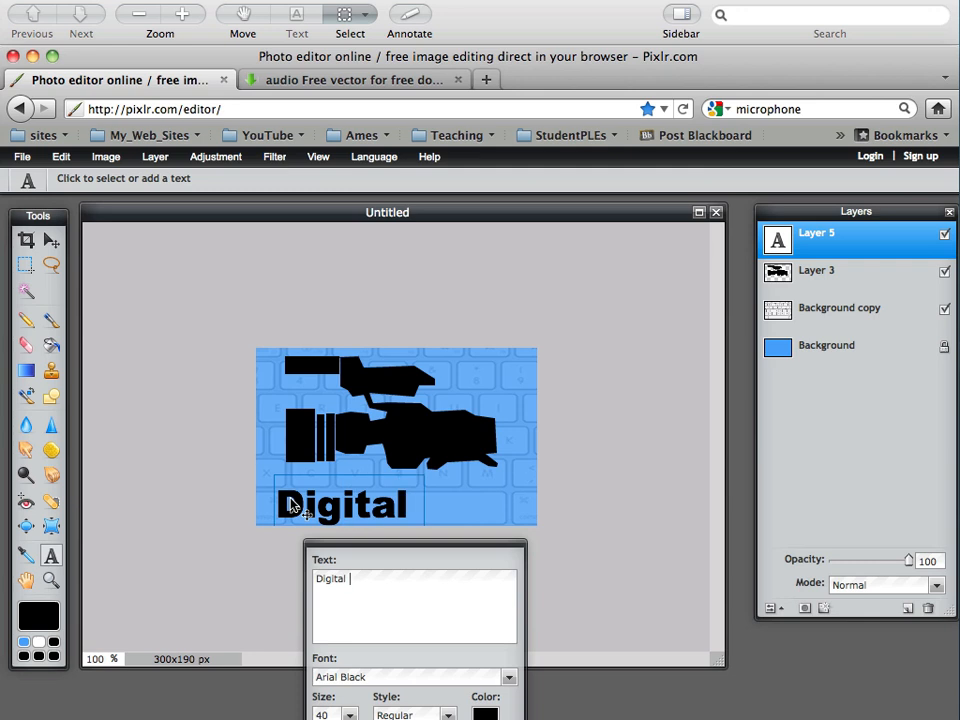
type("Video")
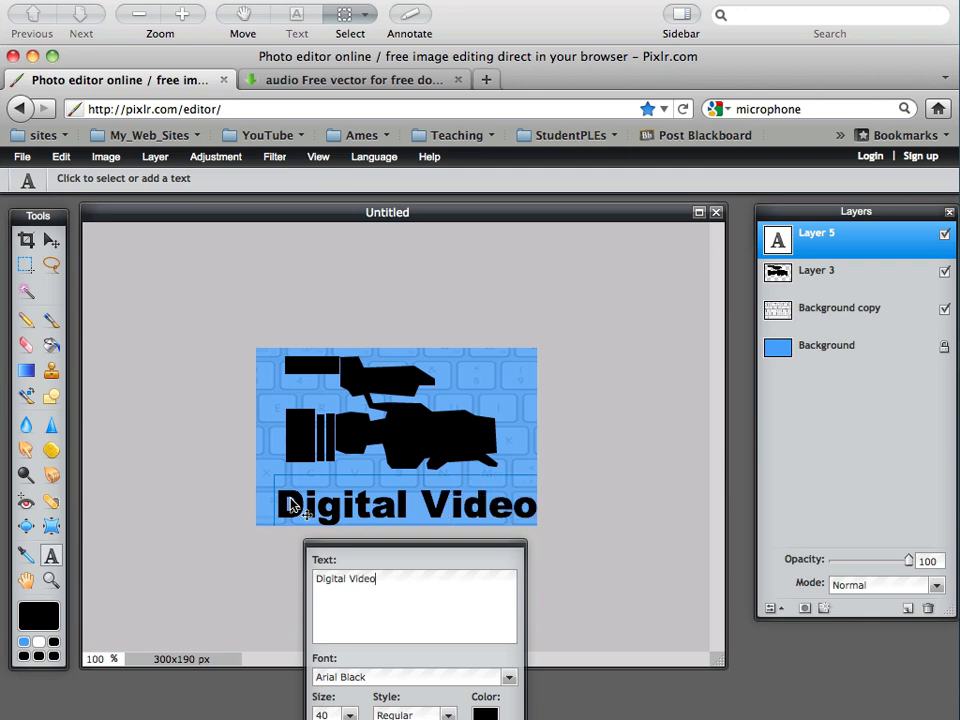
left_click(51, 240)
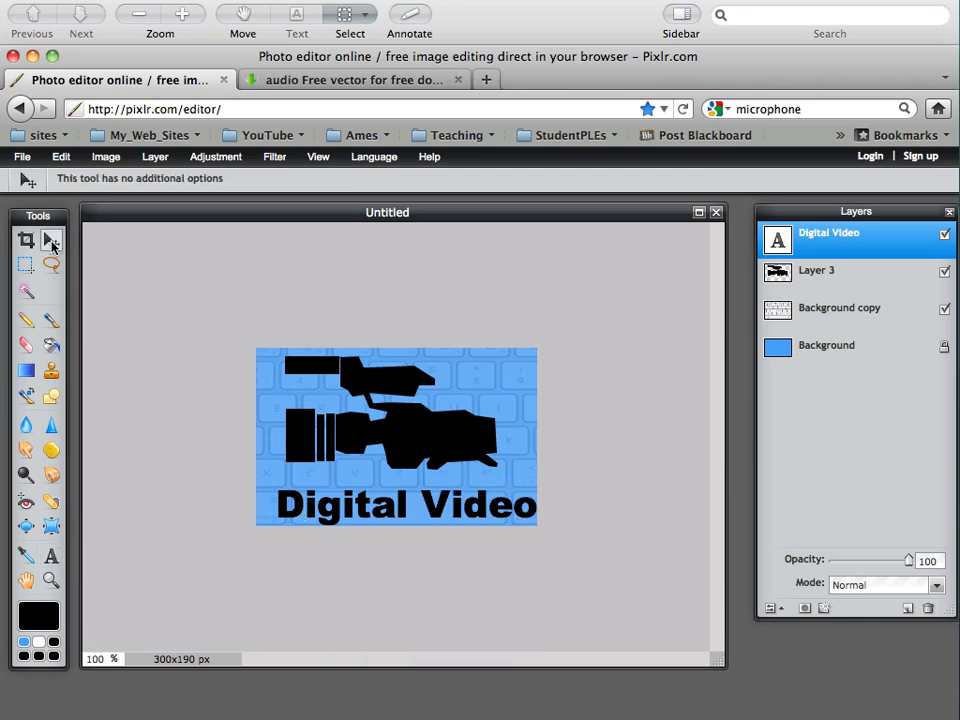
left_click_drag(443, 512, 433, 506)
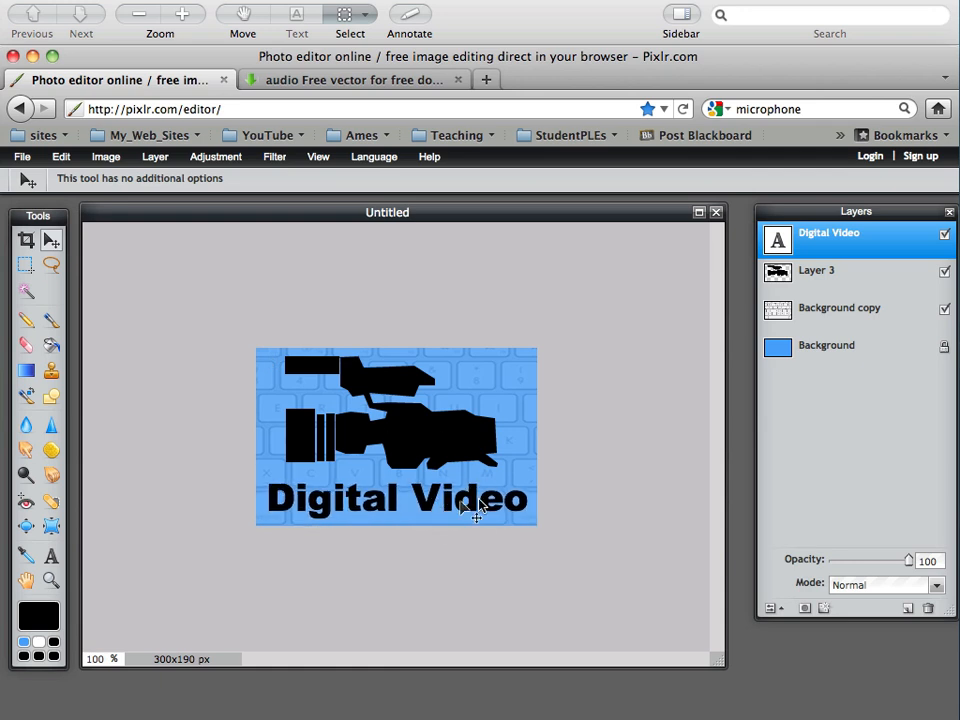
- Add an outer glow layer style to the Digital Video text layer and set its color to white (ffffff)
left_click(824, 608)
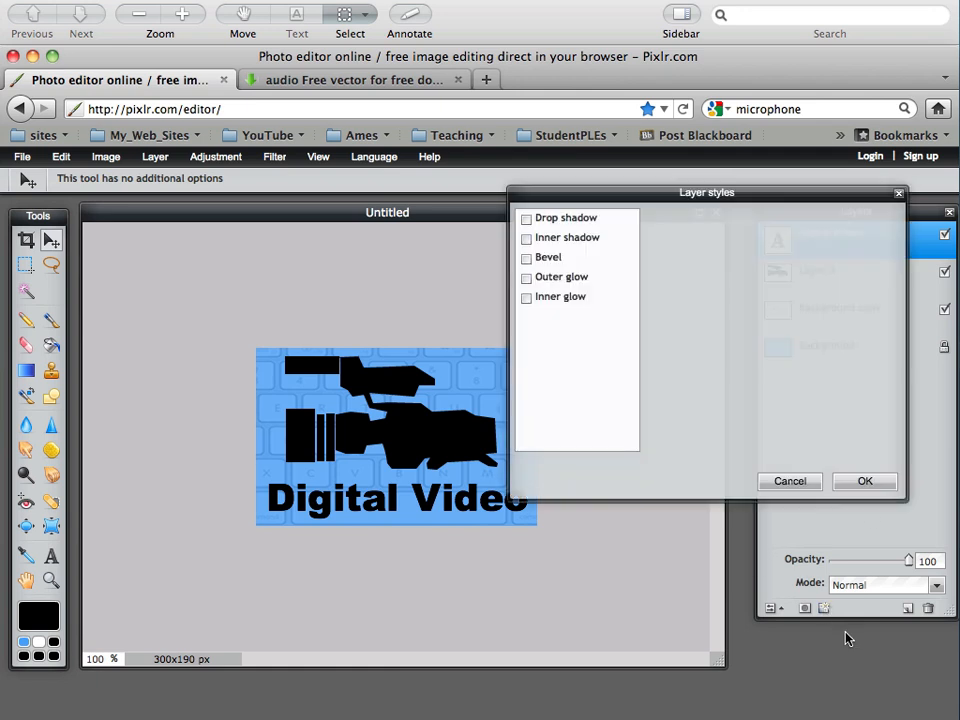
left_click(527, 277)
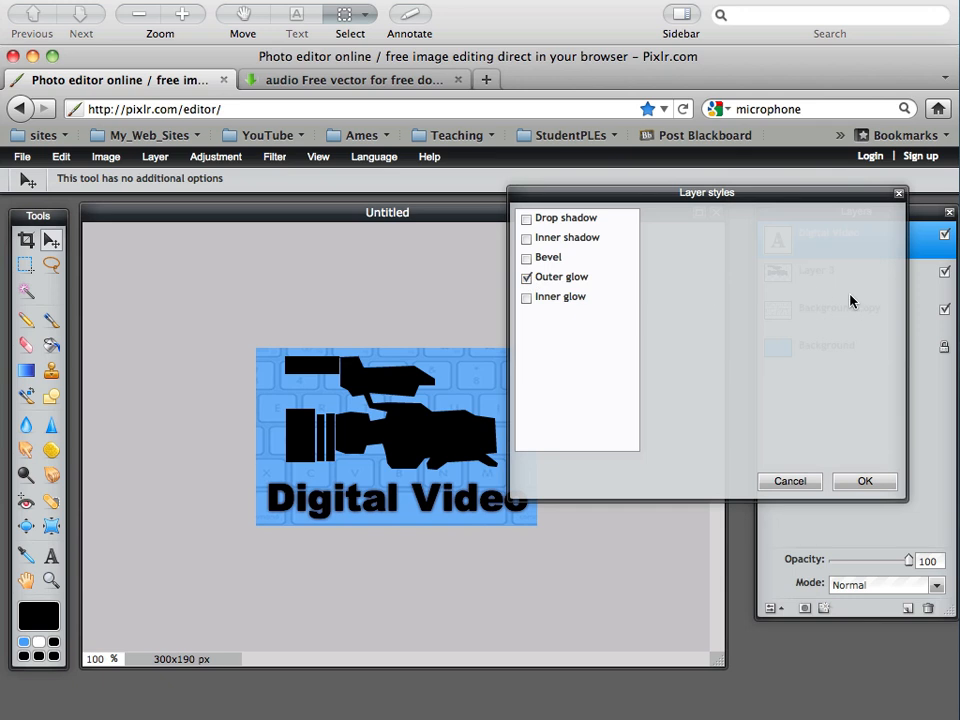
left_click(584, 284)
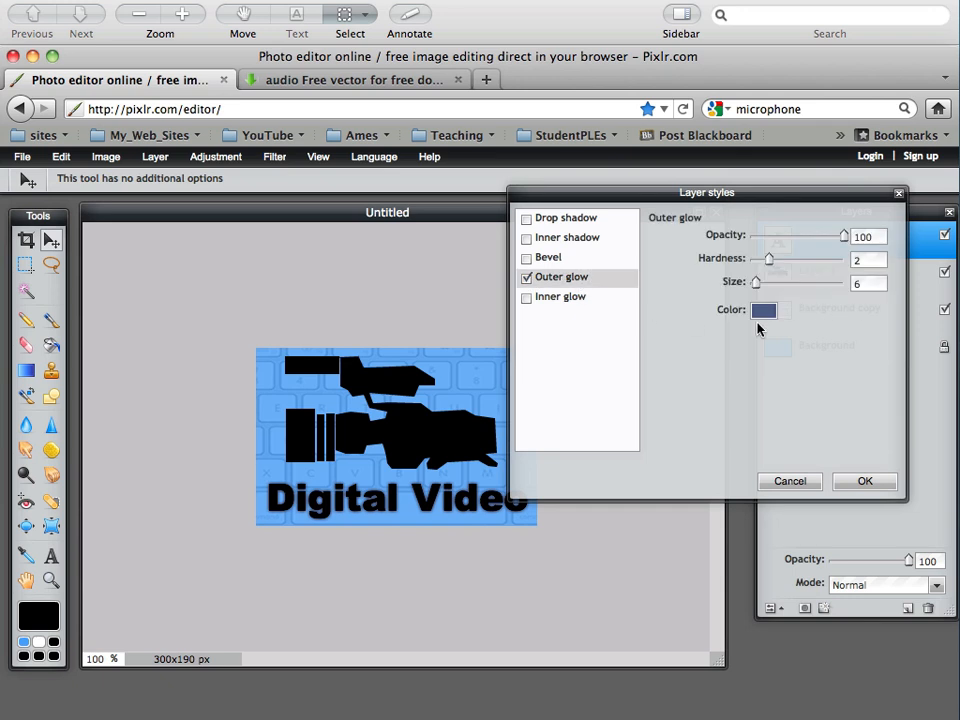
left_click_drag(774, 197, 790, 197)
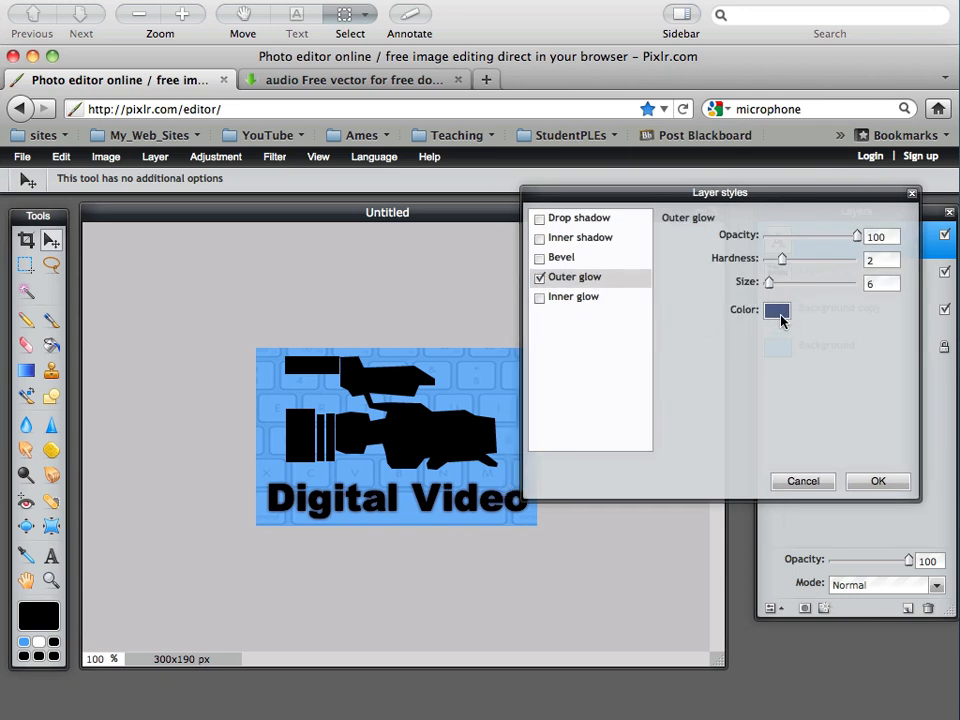
left_click(779, 312)
left_click(606, 281)
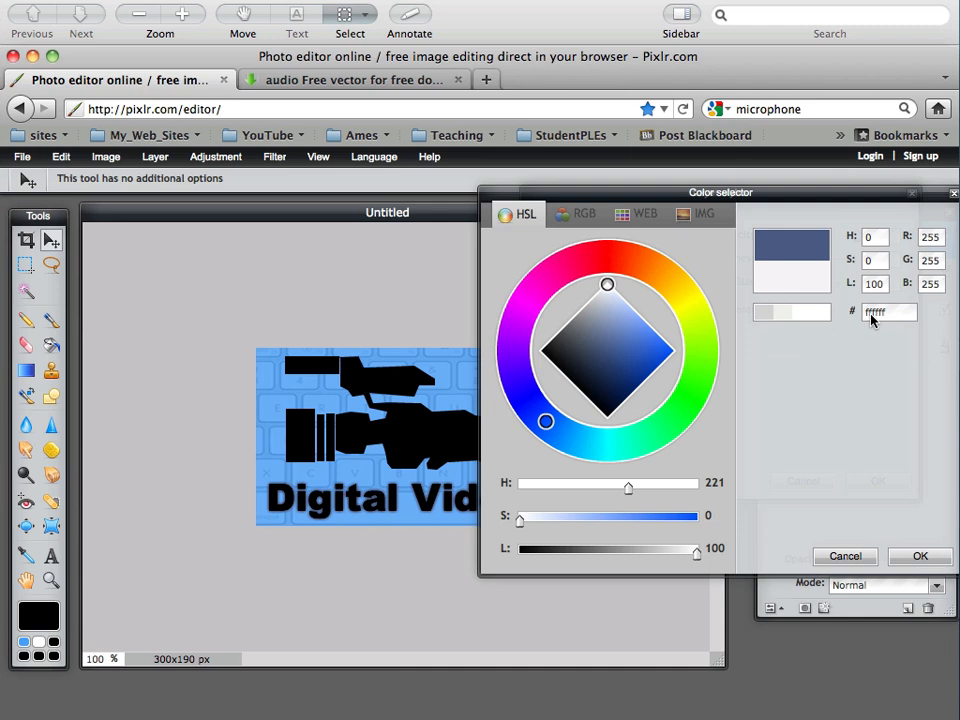
left_click(912, 556)
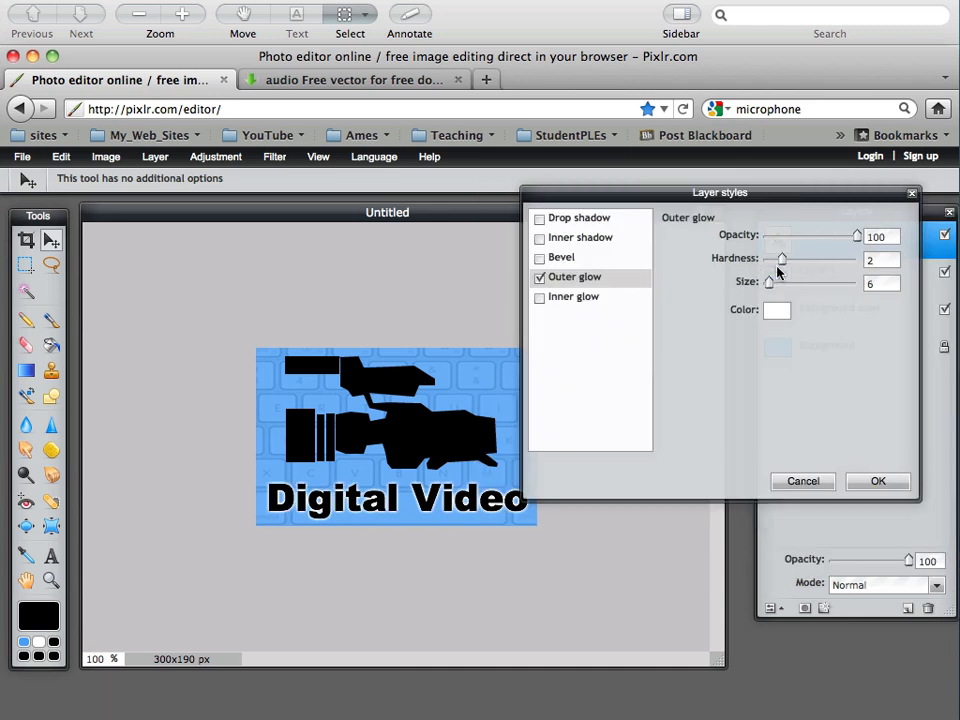
- Set the text's outer glow to opacity 62, hardness 2 and size 25, and apply the layer style
left_click_drag(770, 286, 776, 288)
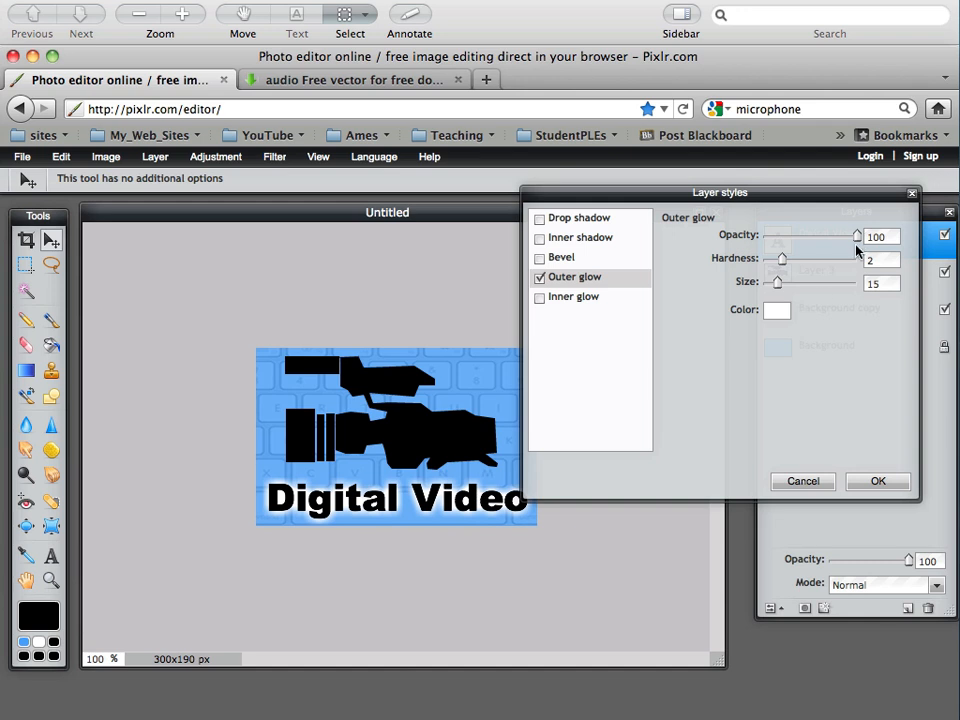
left_click_drag(858, 238, 828, 238)
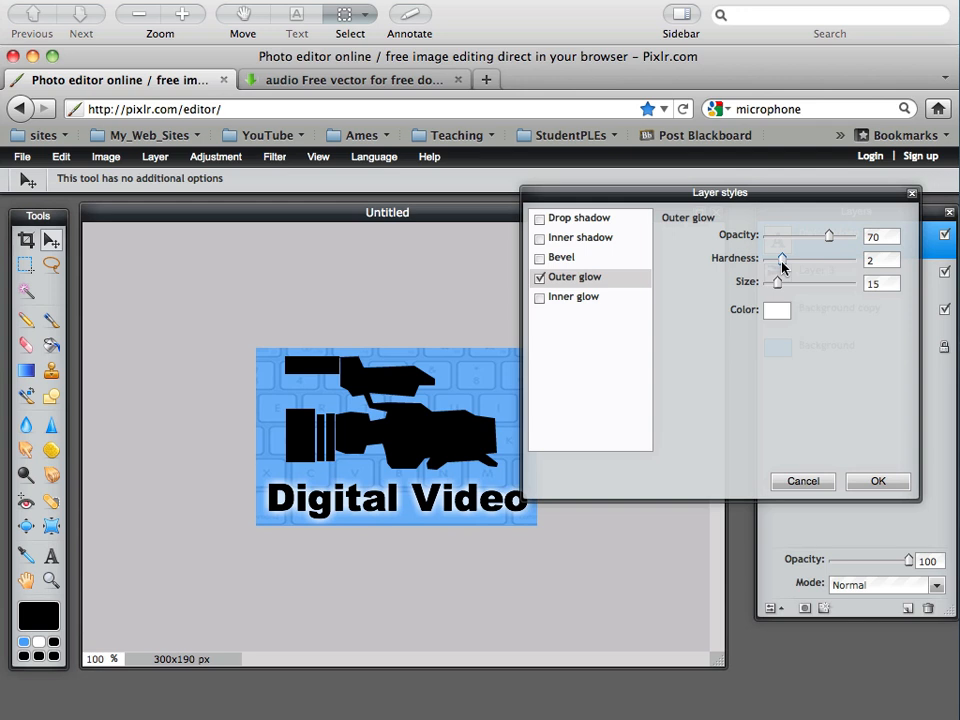
left_click_drag(780, 263, 779, 263)
left_click_drag(830, 236, 823, 237)
left_click_drag(778, 282, 787, 283)
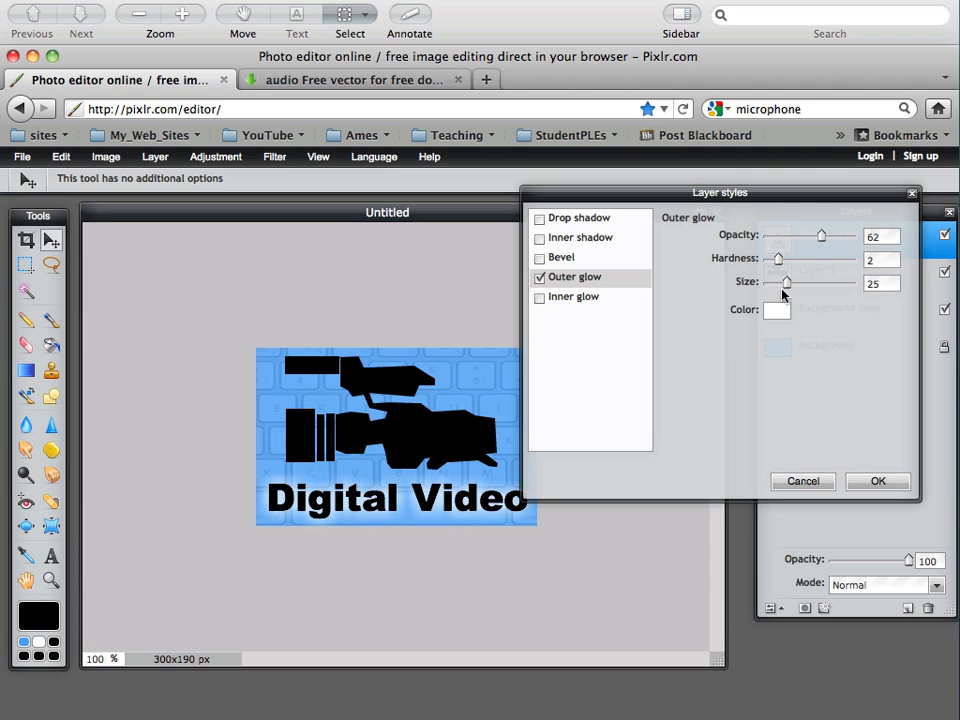
left_click_drag(660, 194, 673, 196)
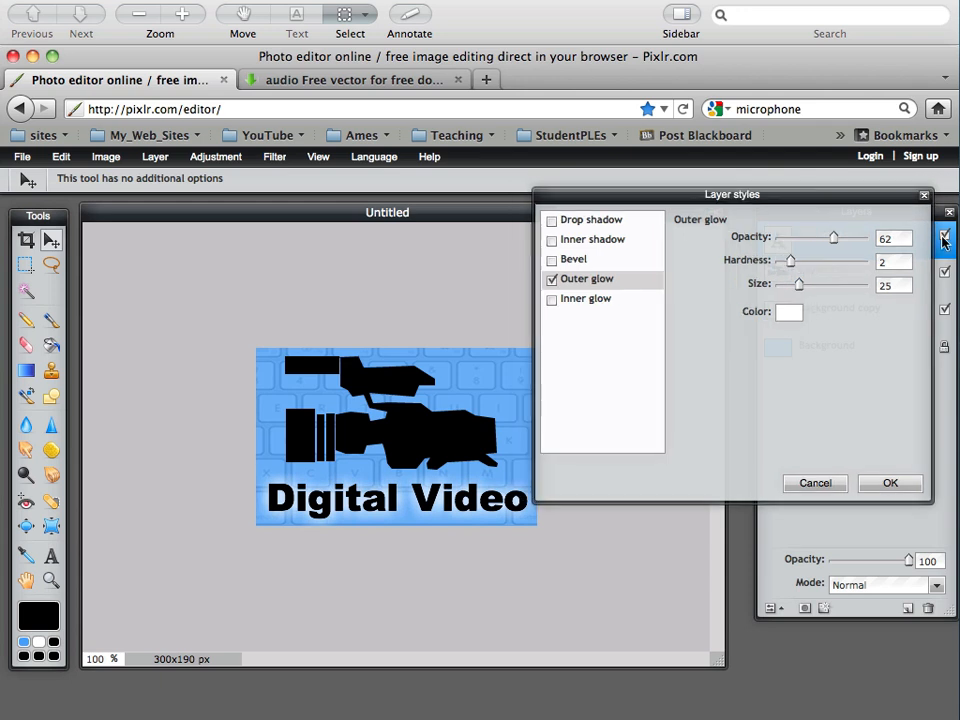
left_click(886, 484)
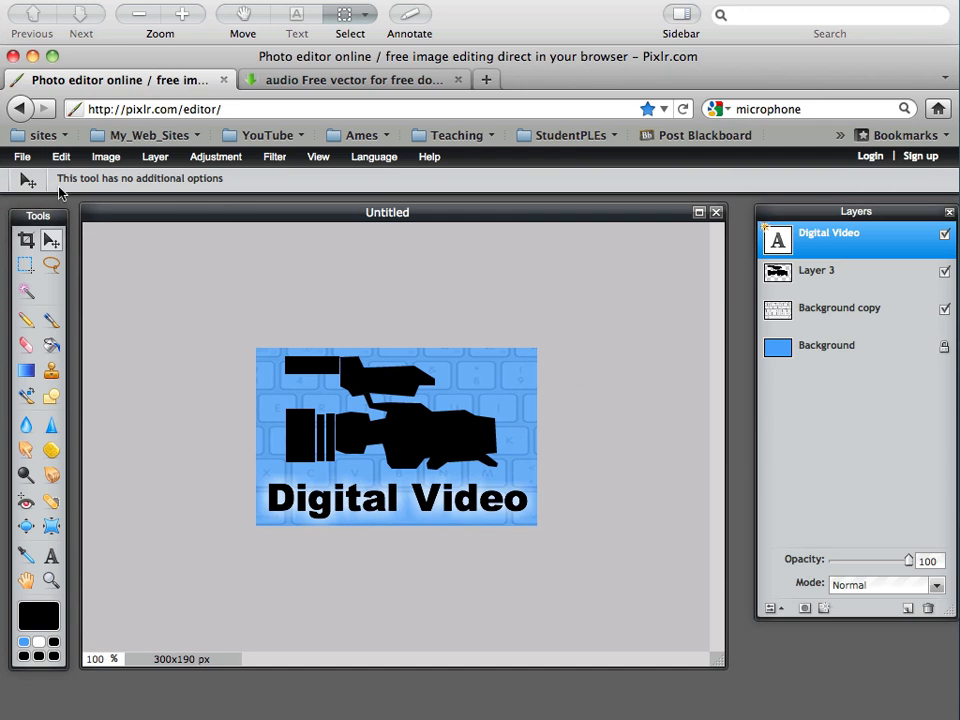
- Save the image to the computer in JPEG format with a reduced quality setting
left_click(22, 160)
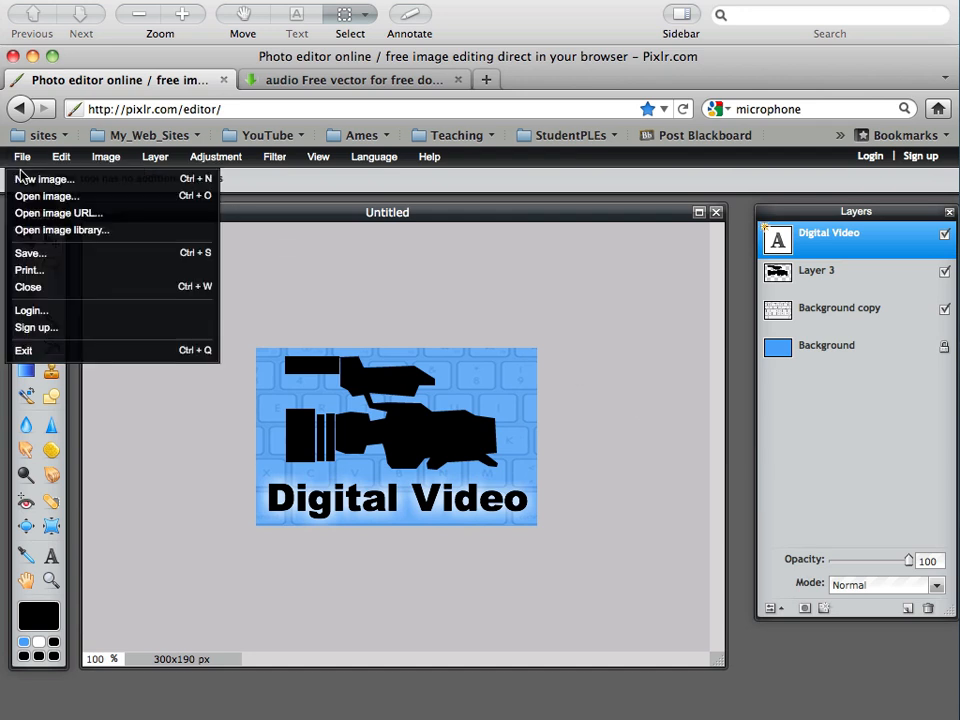
left_click(28, 254)
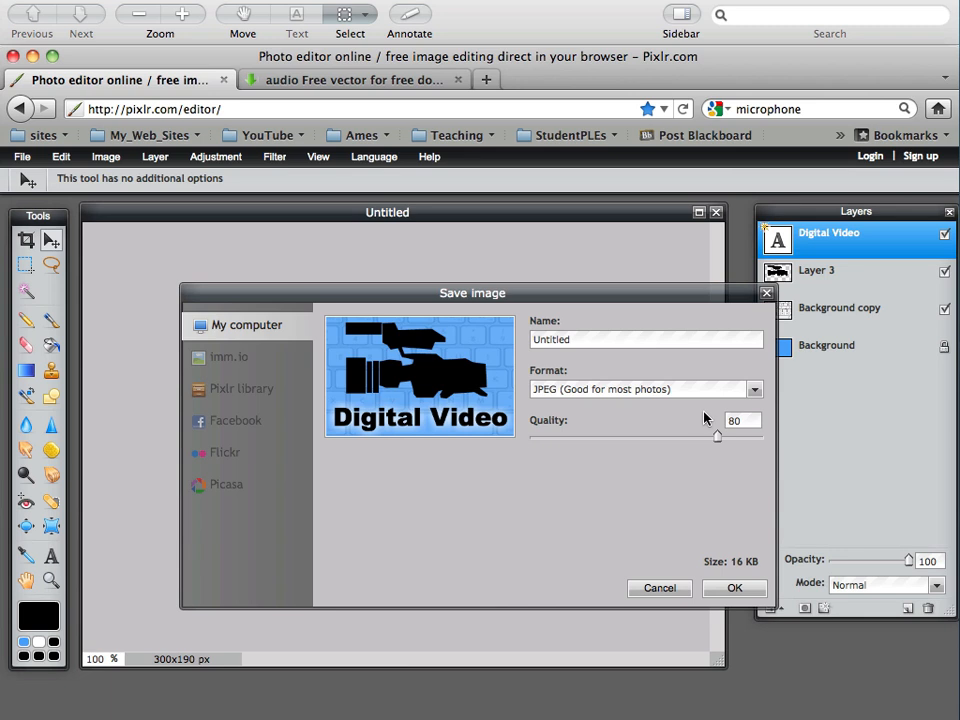
left_click_drag(658, 294, 575, 214)
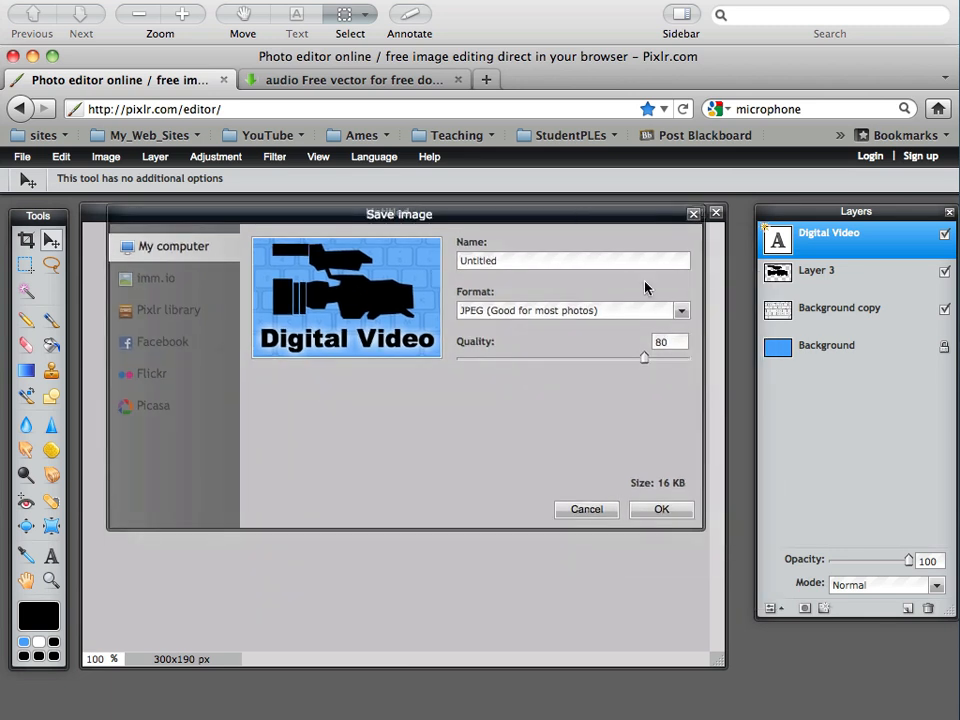
left_click(681, 311)
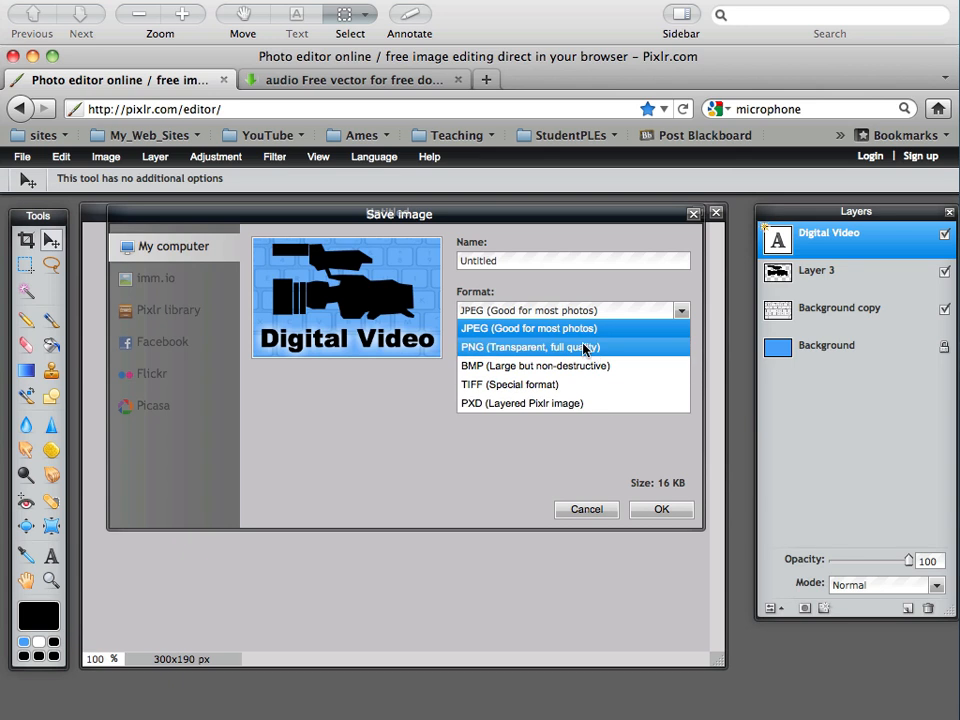
left_click(574, 313)
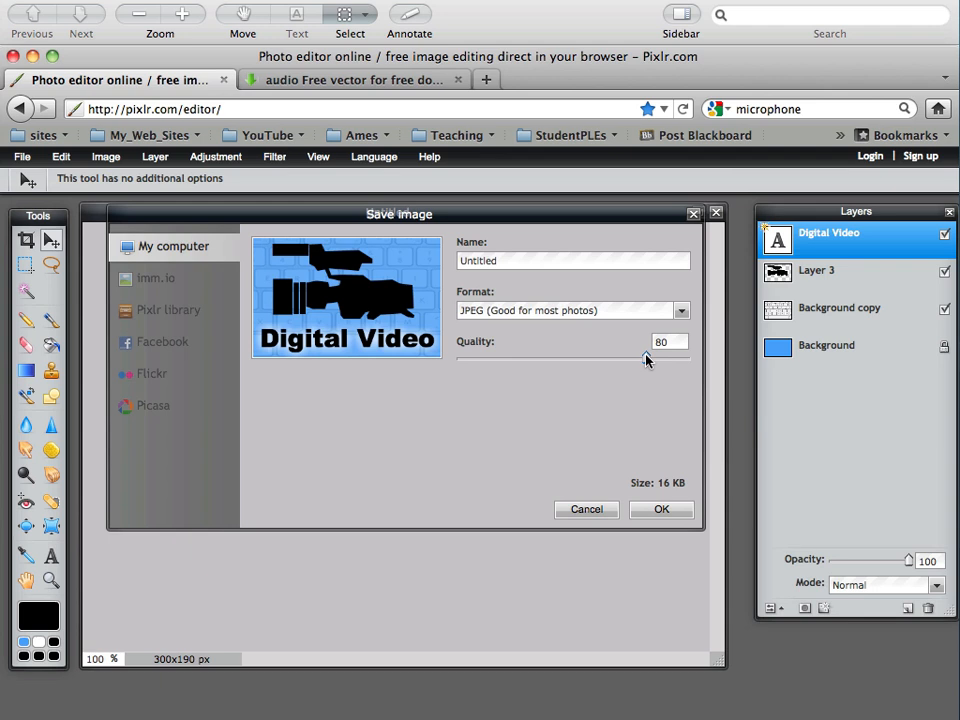
left_click_drag(646, 358, 576, 358)
left_click(659, 511)
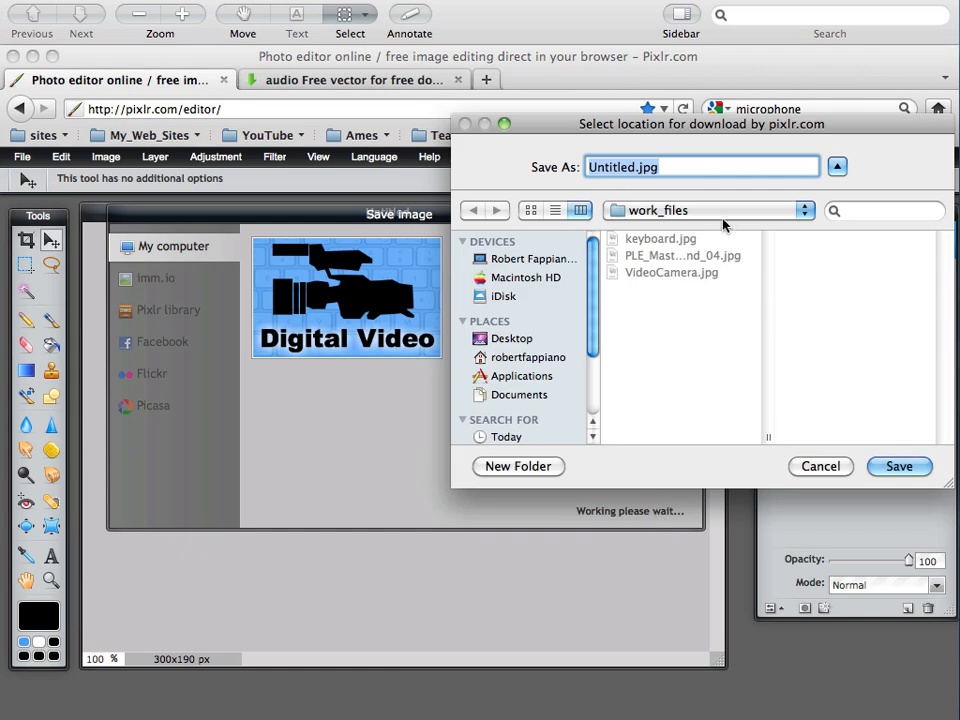
- Choose the ICONs folder as the download location and save the file as digitalVideo.jpg
left_click(805, 212)
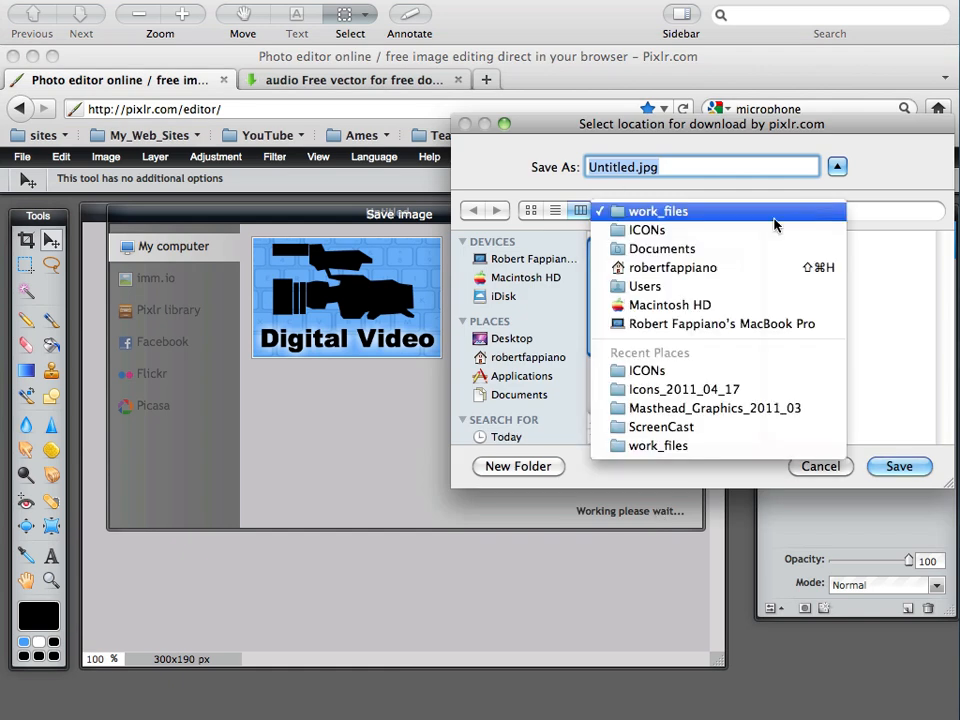
left_click(744, 231)
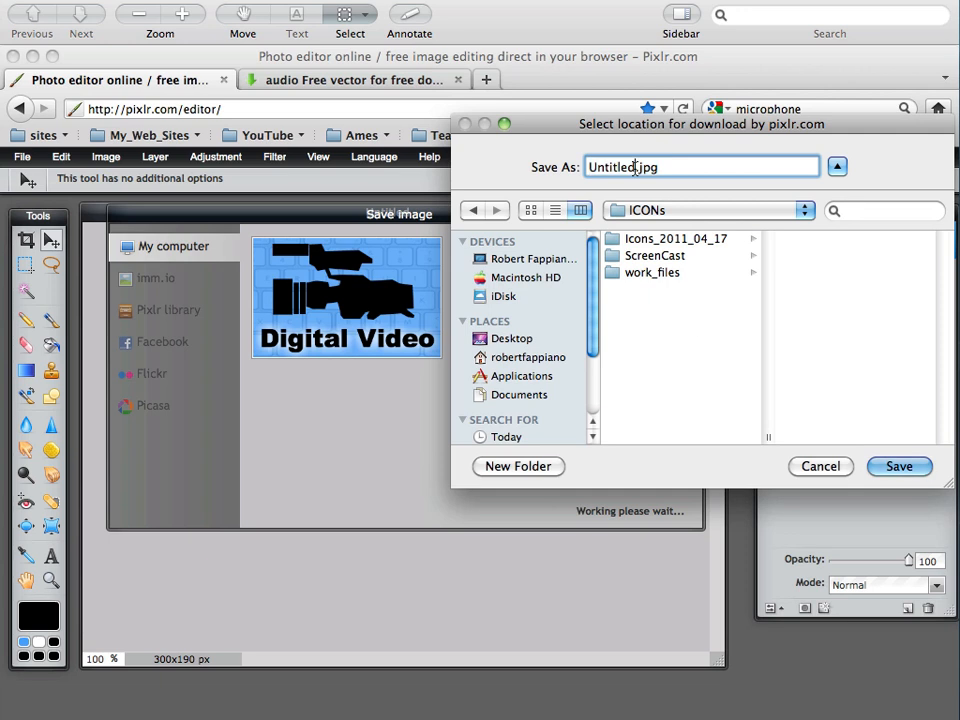
left_click_drag(635, 167, 544, 163)
type("digi")
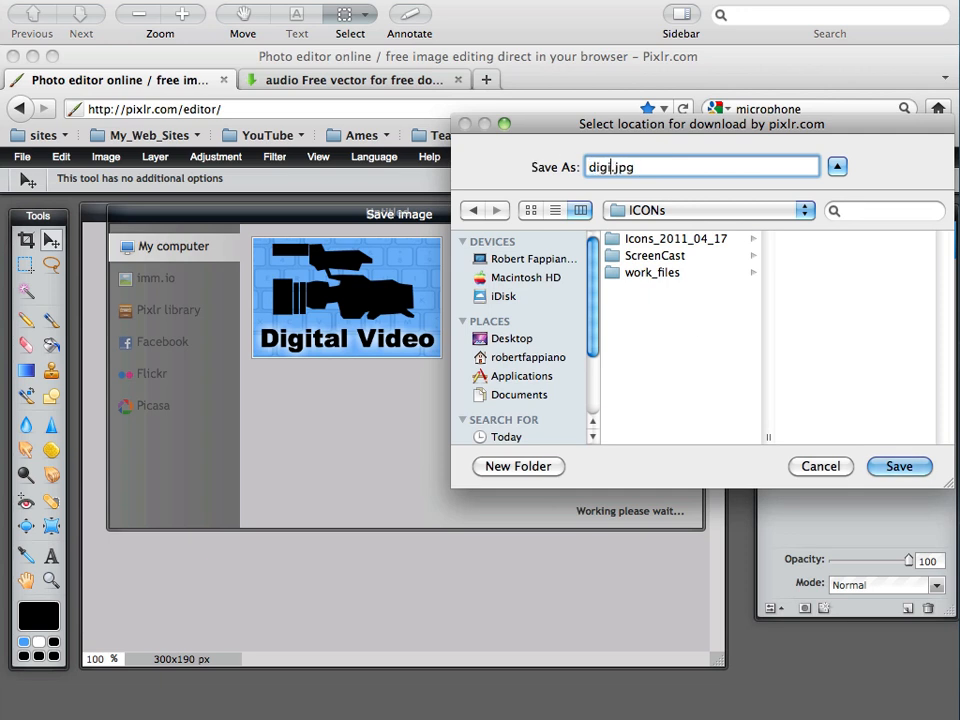
type("talVide")
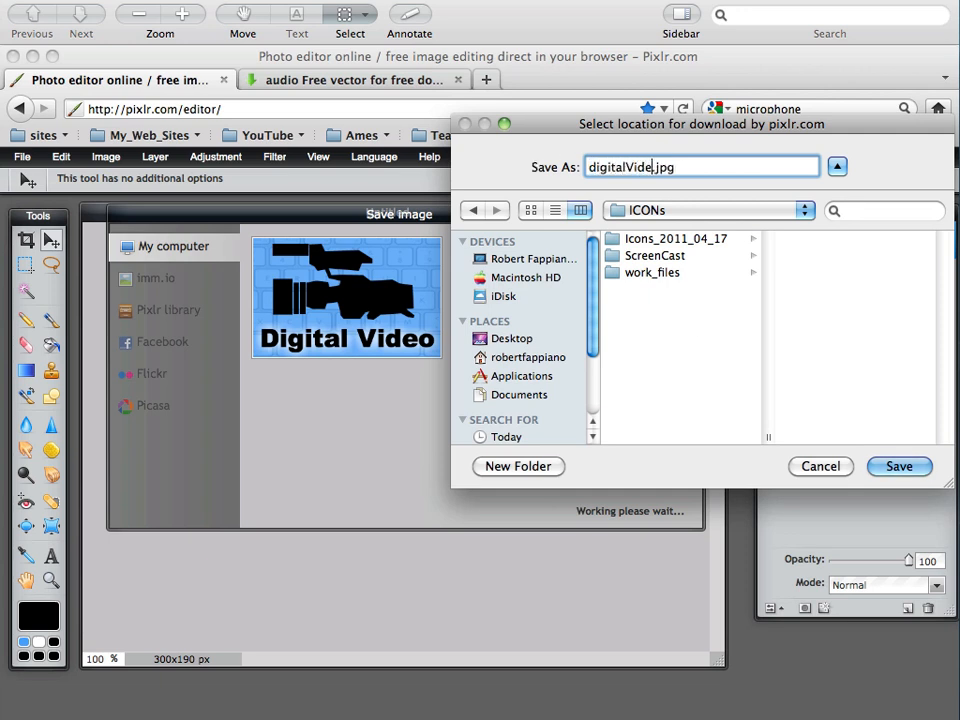
type("o")
left_click(898, 466)
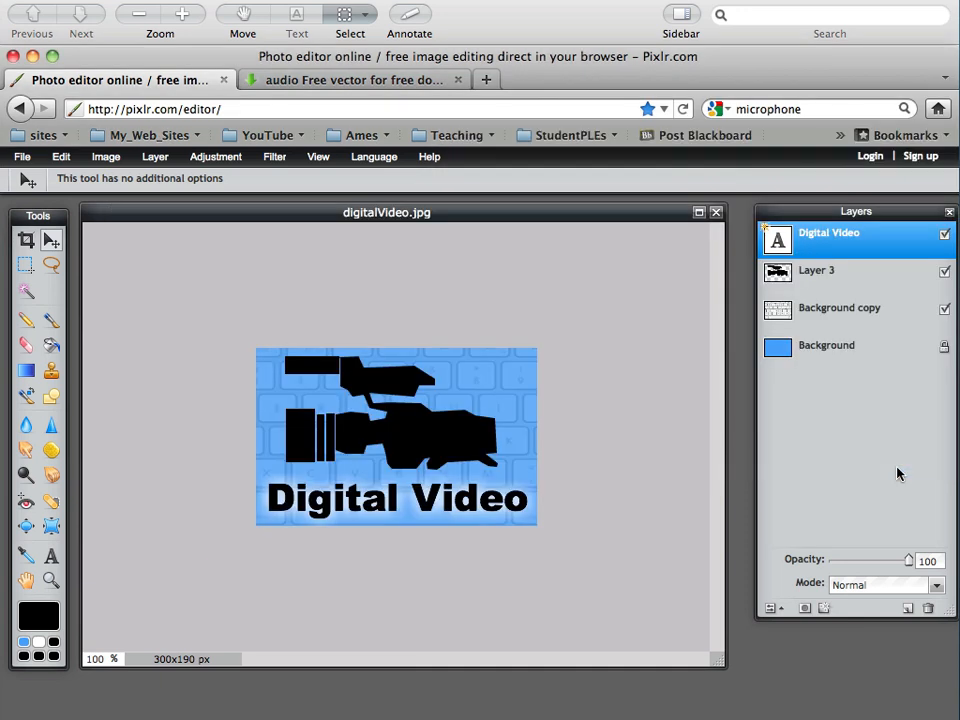